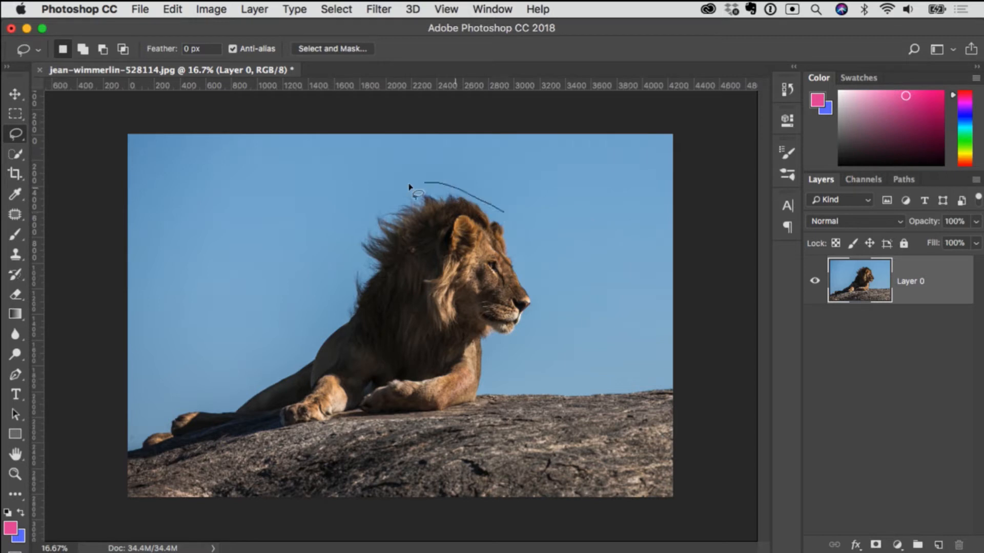
Step: Draw a freehand Lasso selection around the lion's head and expand it by 10 pixels
mouse_move(529, 348)
left_mouse_down()
mouse_move(547, 294)
mouse_move(504, 211)
left_mouse_up()
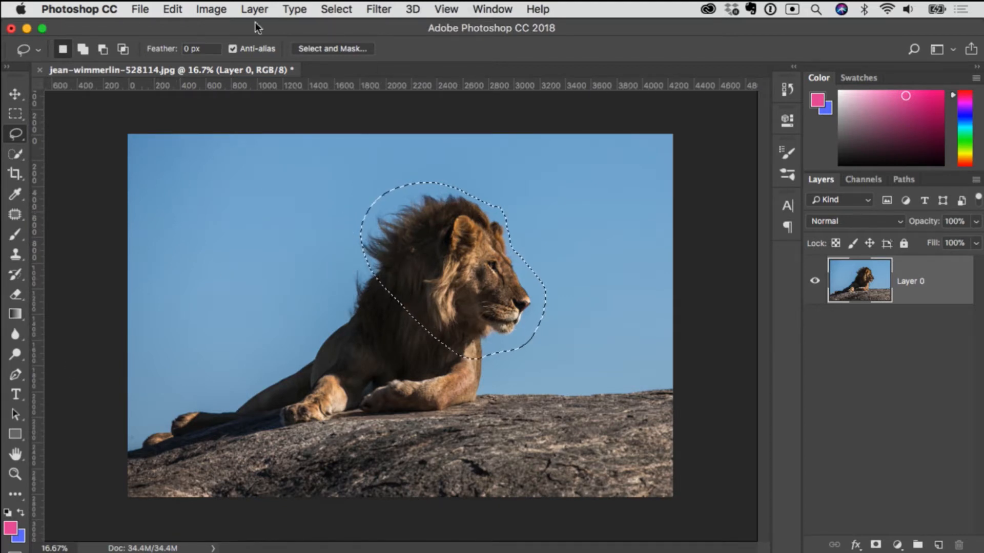
left_click(334, 11)
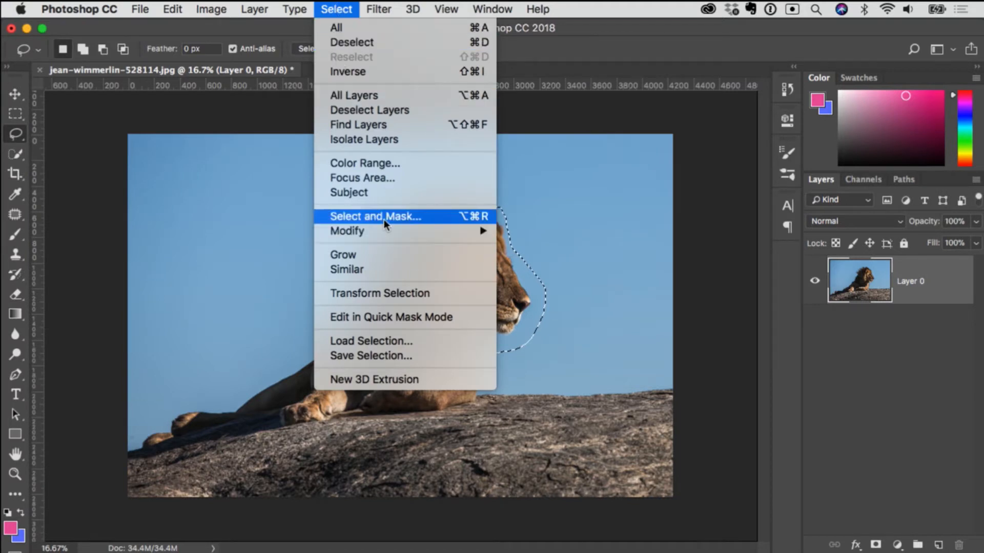
mouse_move(372, 232)
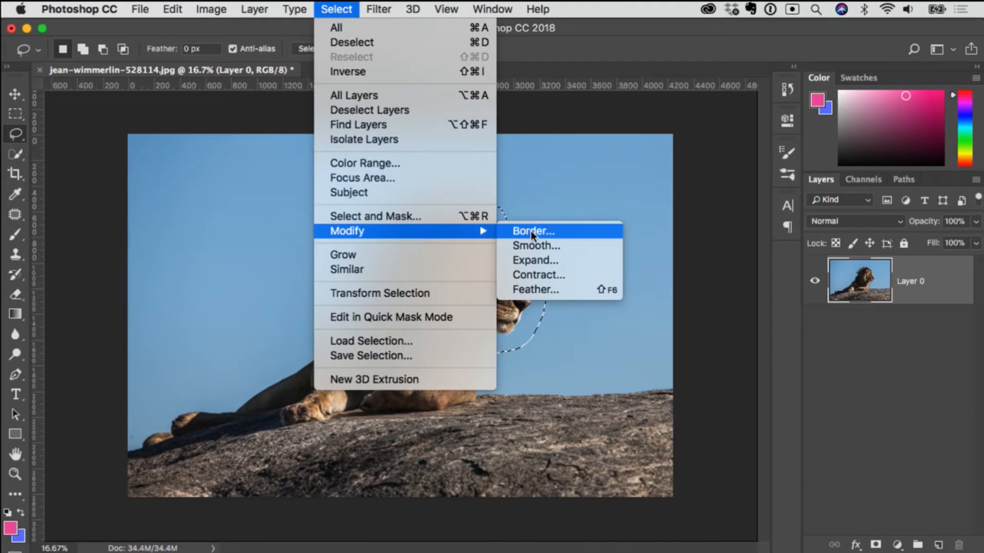
left_click(533, 261)
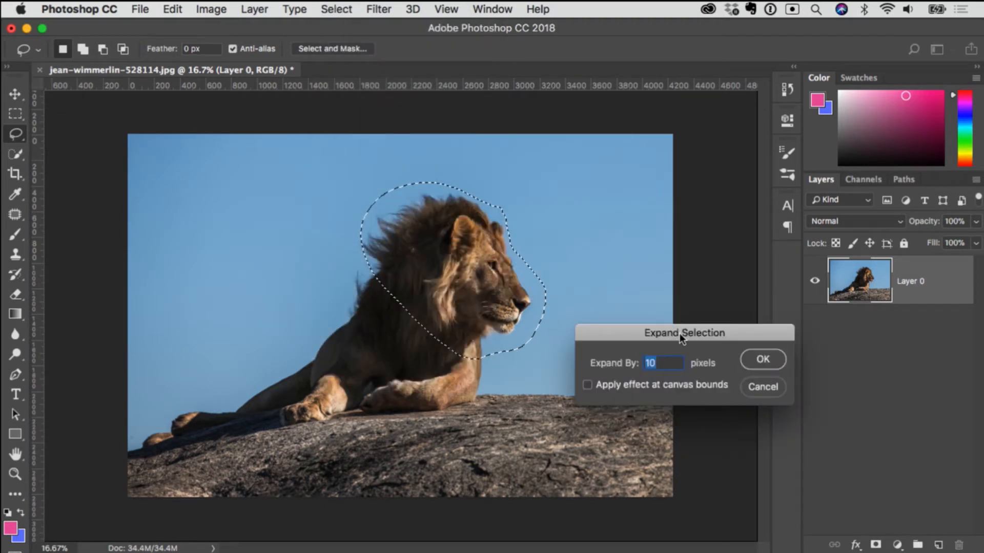
left_click_drag(679, 333, 702, 310)
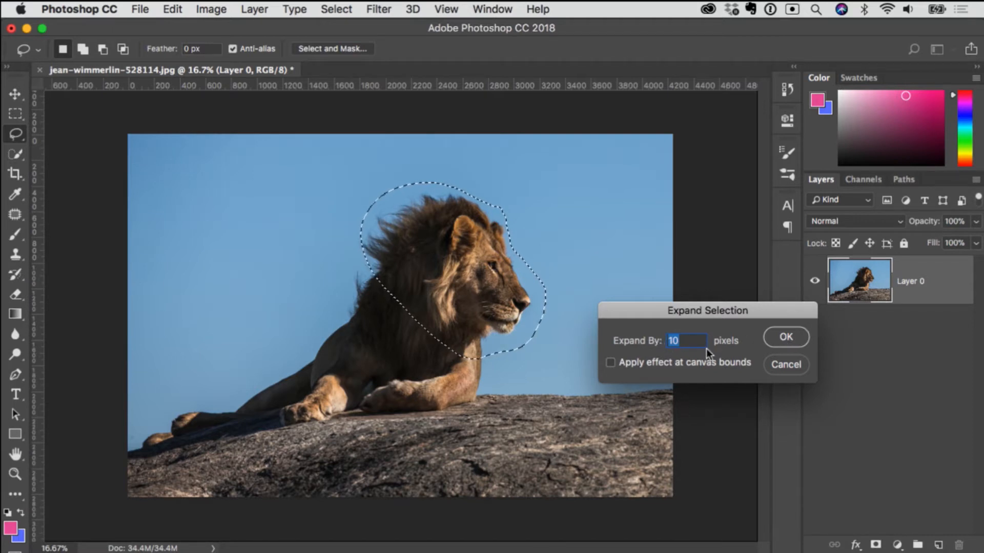
left_click(784, 337)
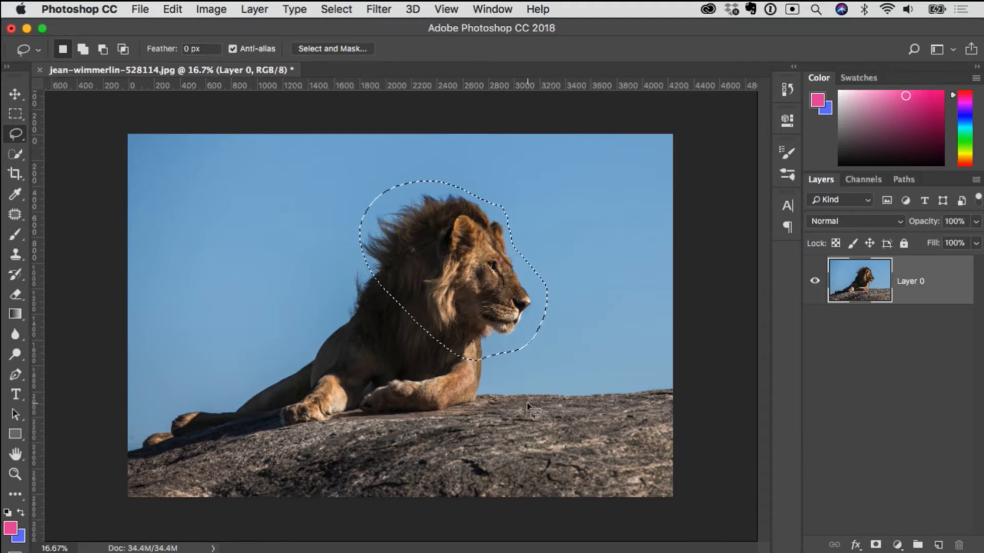
Step: Clear the selection and outline a triangular selection over the lion's head with the Polygonal Lasso tool
key("super+d")
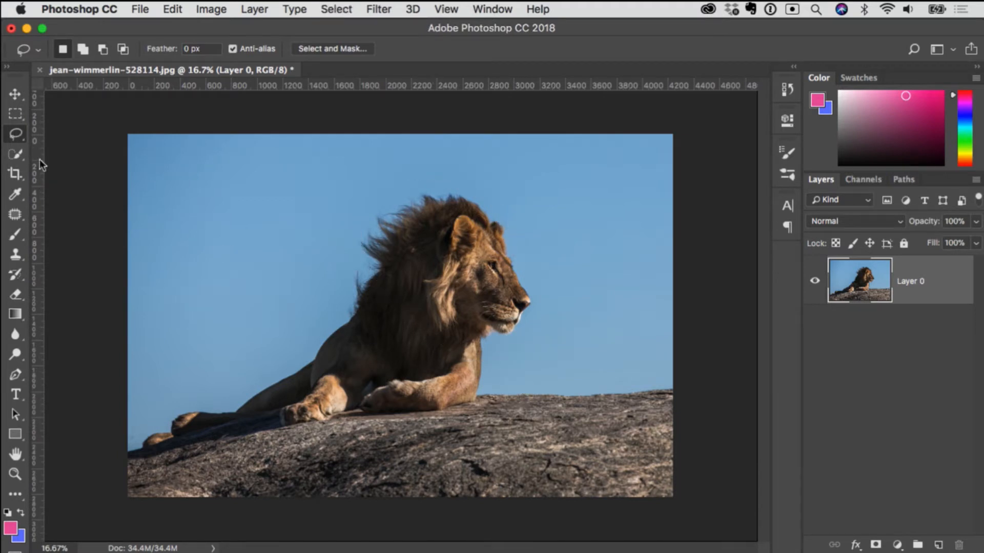
left_click_drag(17, 137, 62, 146)
left_click(394, 189)
left_click(546, 200)
left_click(480, 332)
left_click(394, 190)
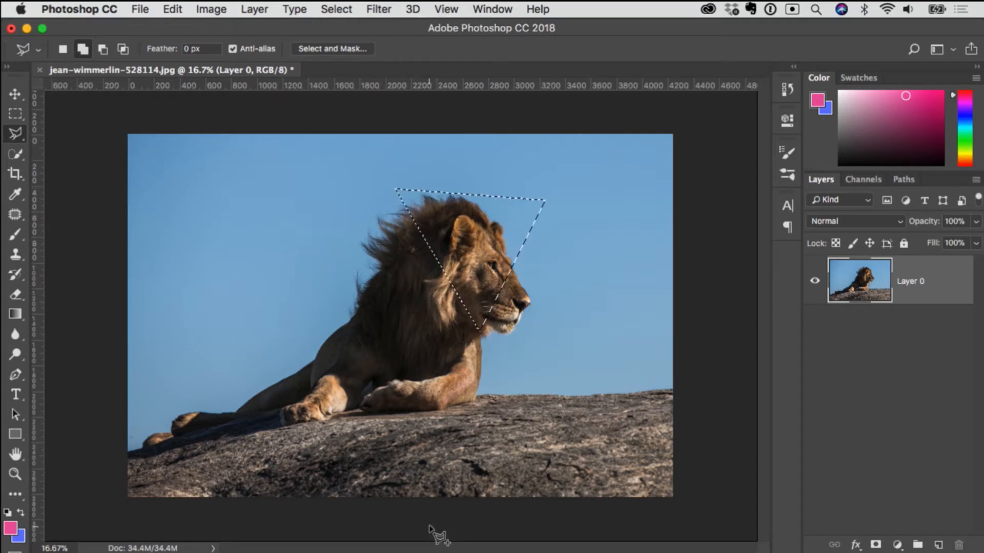
Step: Smooth the triangular selection with a sample radius of 20 pixels, keeping the effect applied at canvas bounds
left_click(337, 11)
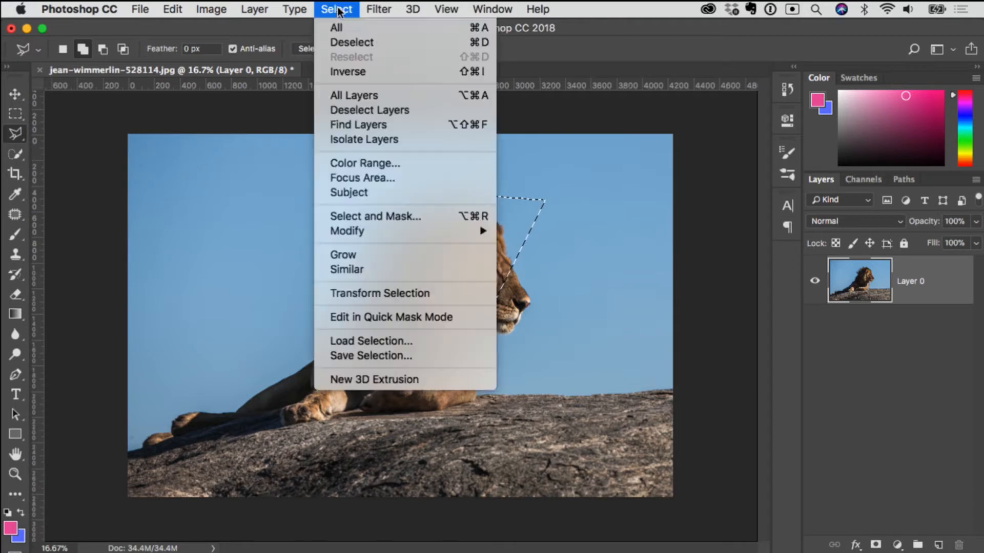
mouse_move(425, 231)
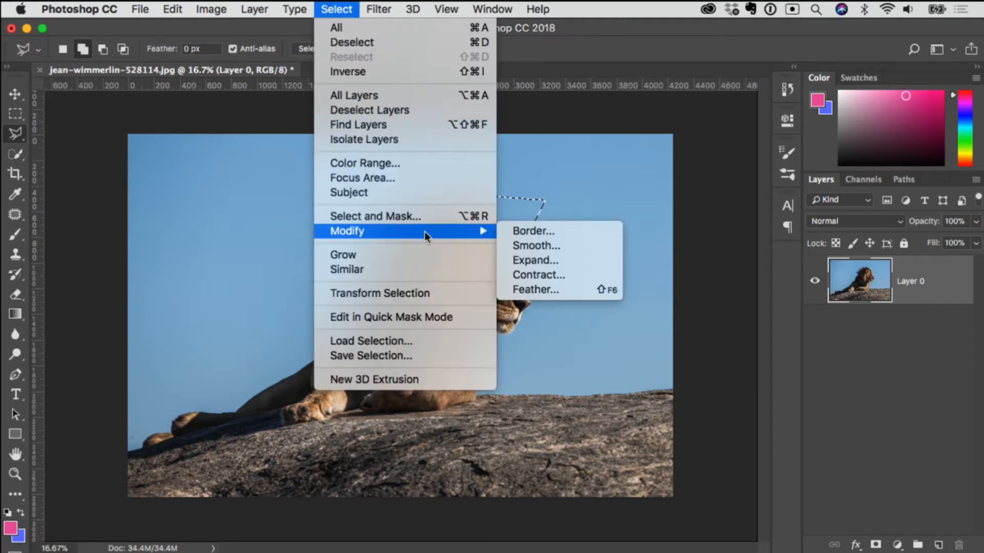
left_click(561, 243)
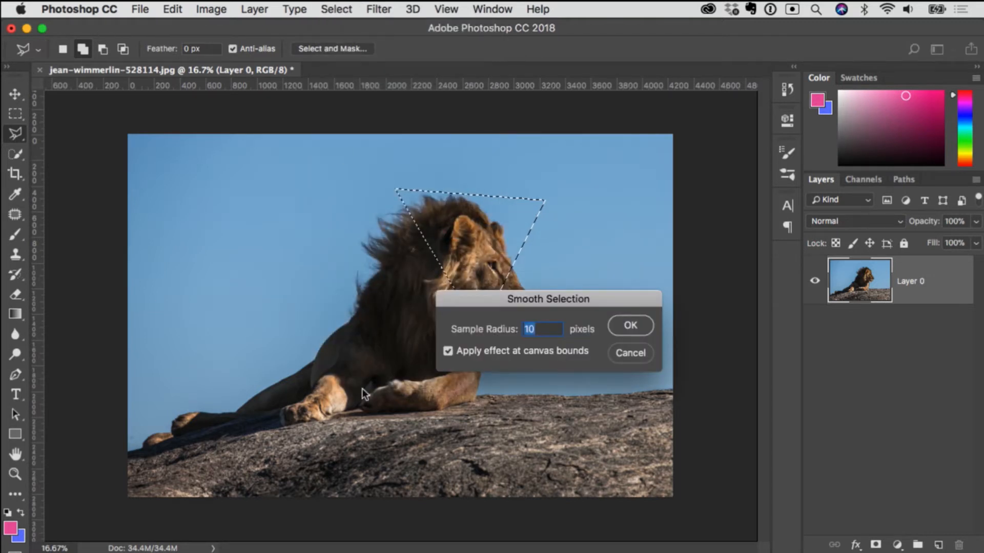
left_click_drag(552, 300, 260, 280)
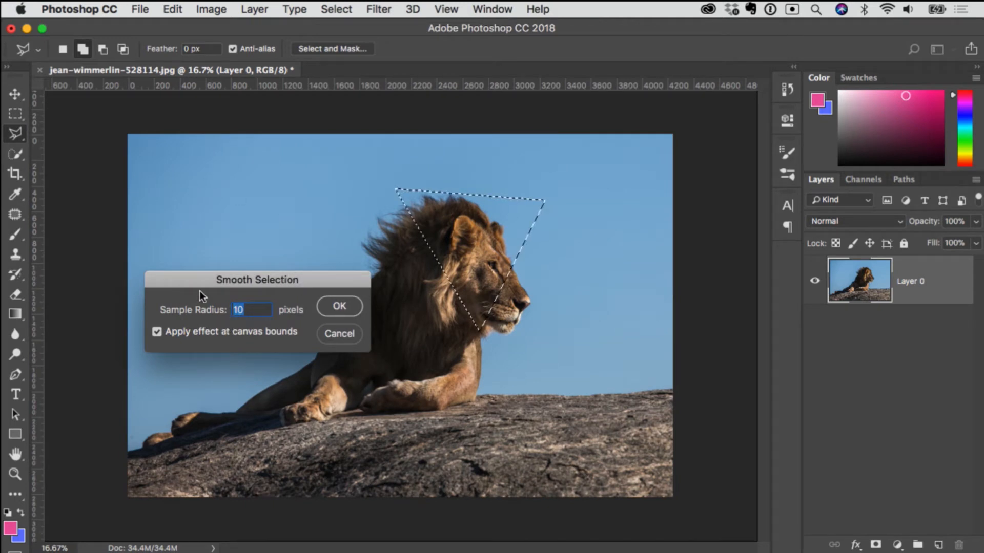
left_click_drag(278, 279, 286, 295)
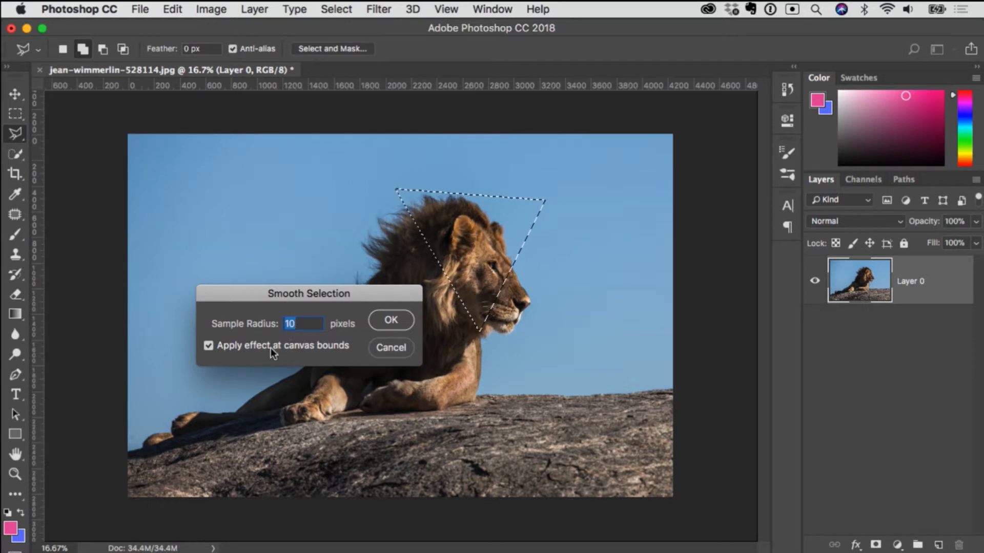
type("20")
left_click_drag(399, 288, 384, 286)
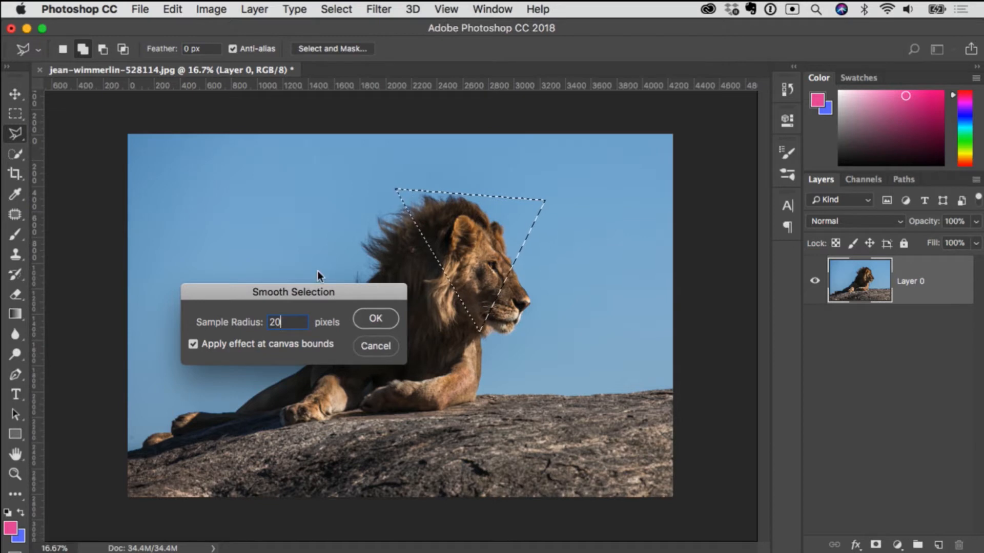
left_click(370, 319)
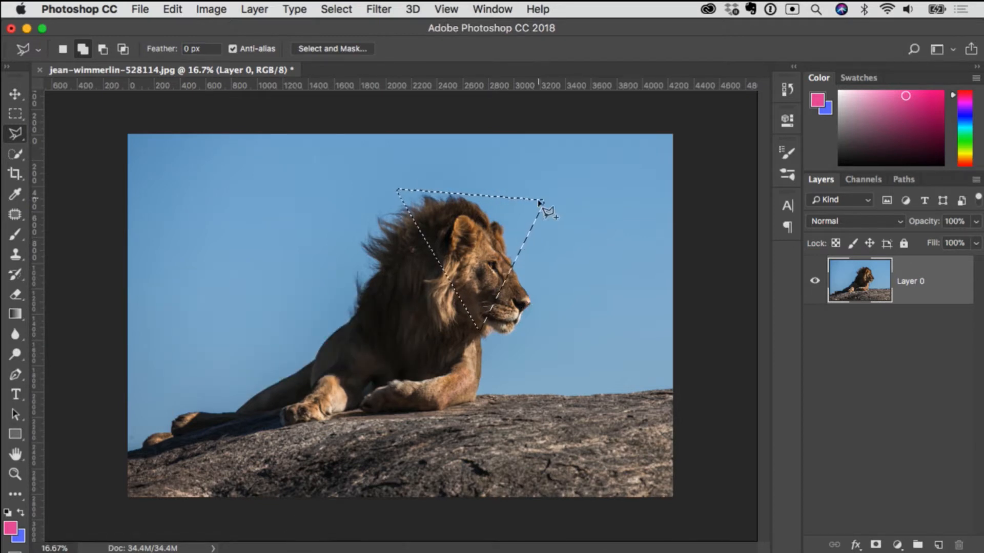
Step: Examine the smoothed corner of the triangular selection in the sky above the lion's mane up close
key("z")
left_click(391, 182)
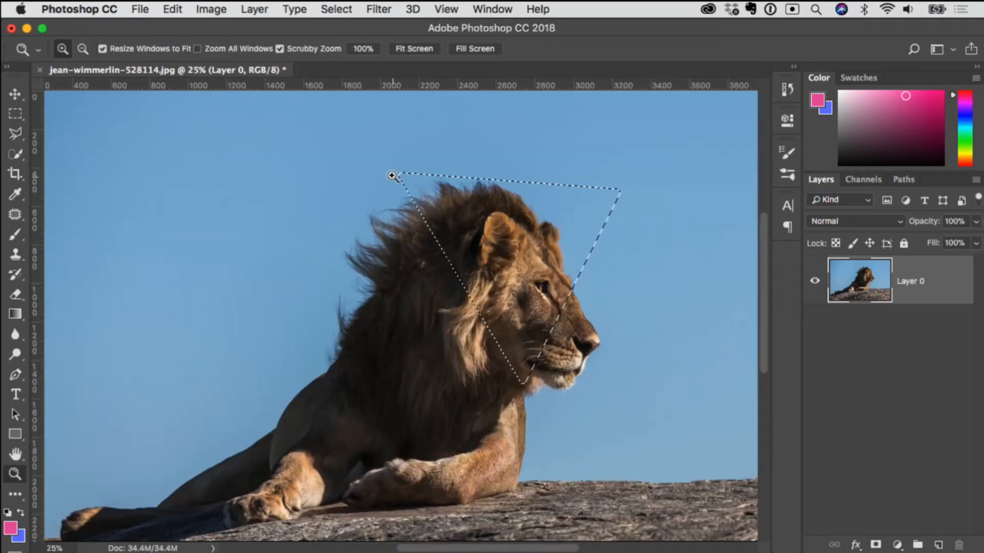
left_click(395, 173)
left_click(403, 175)
left_click(404, 176)
key("l")
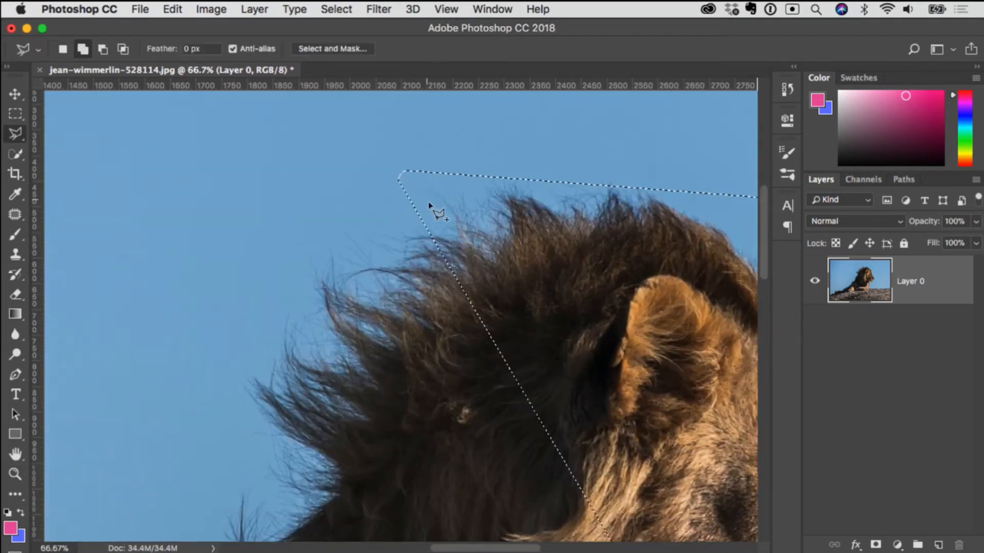
key("z")
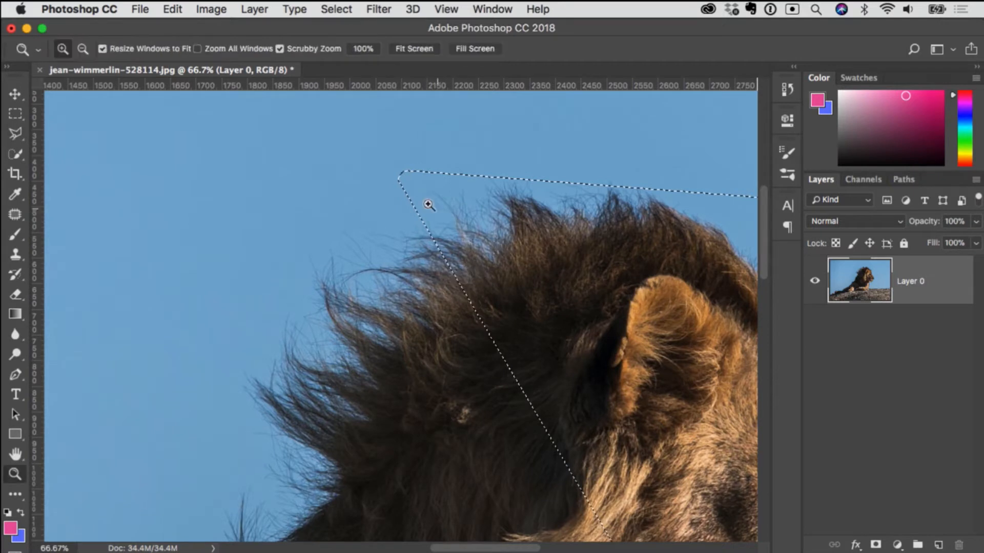
left_click(391, 240, "alt")
left_click(390, 240, "alt")
left_click(384, 257, "alt")
Step: Clear the selection and outline a four-point Polygonal Lasso selection in the sky behind the lion's mane
key("super+d")
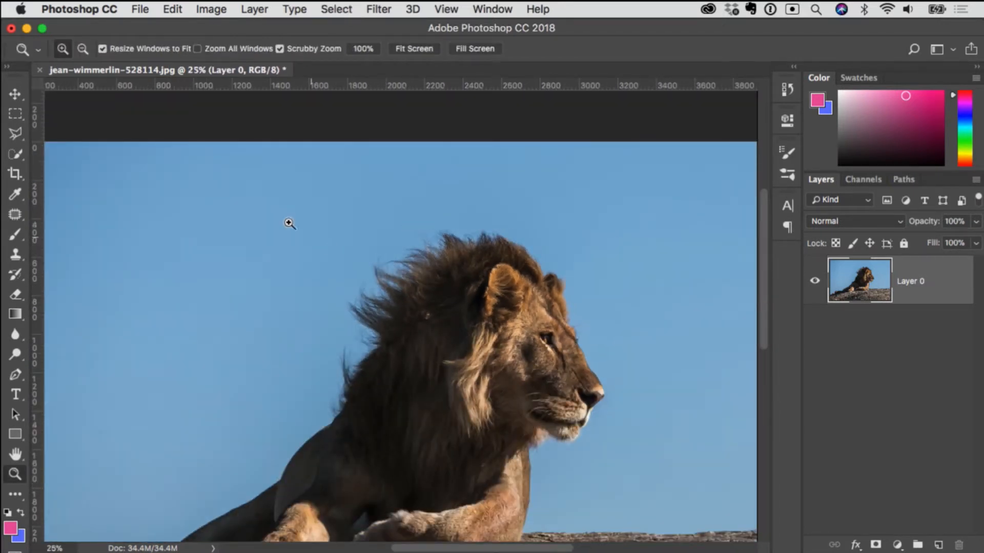
left_click(16, 133)
left_click(282, 221)
left_click(263, 381)
left_click(343, 268)
left_click(466, 249)
left_click(282, 221)
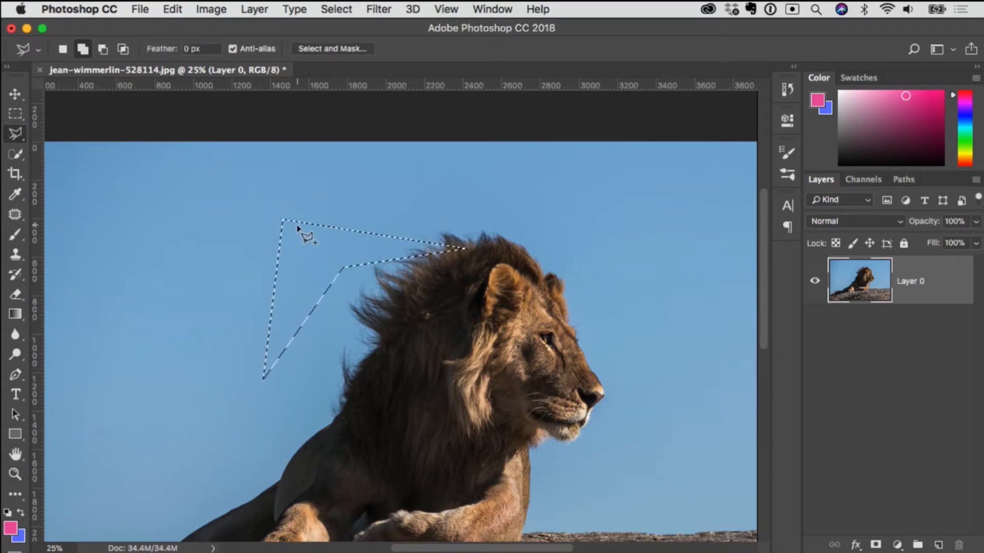
Step: Feather the four-point sky selection with a radius of 30 pixels
left_click(333, 9)
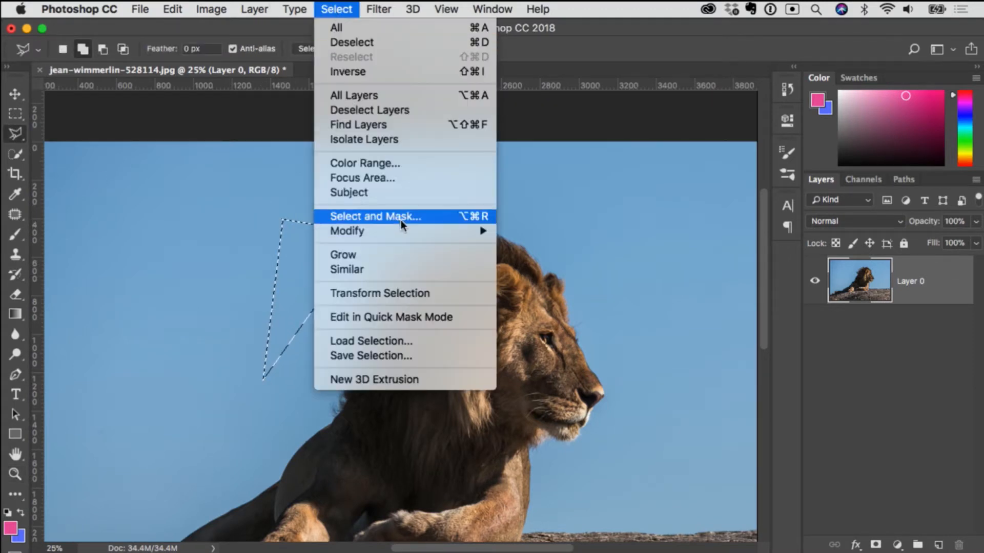
mouse_move(393, 232)
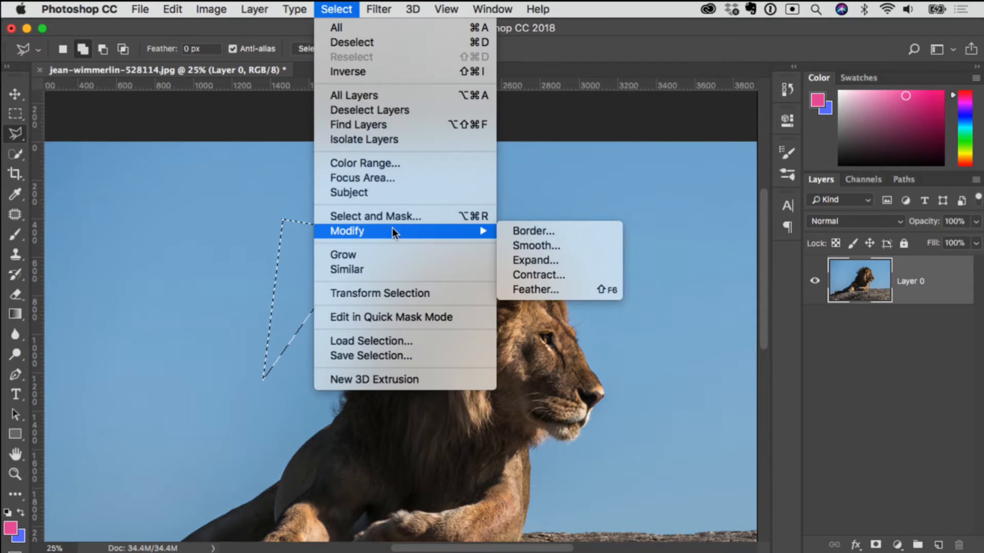
left_click(549, 285)
left_click_drag(546, 296, 590, 152)
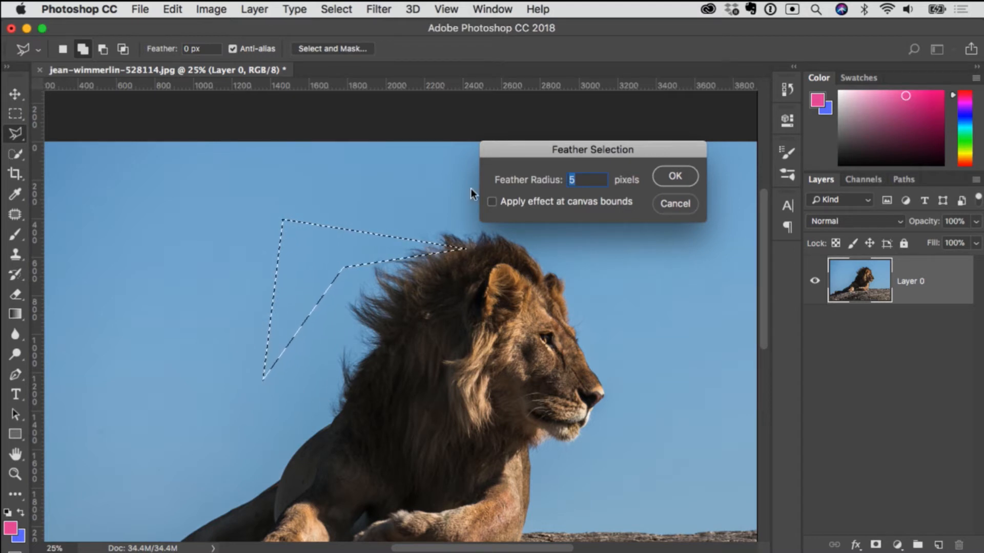
left_click_drag(591, 162, 545, 157)
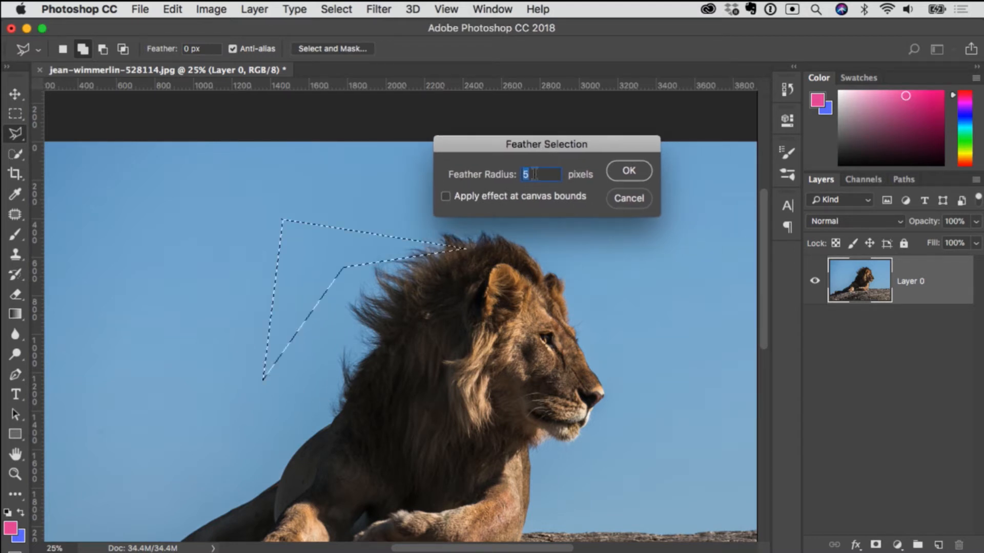
type("30")
left_click(621, 175)
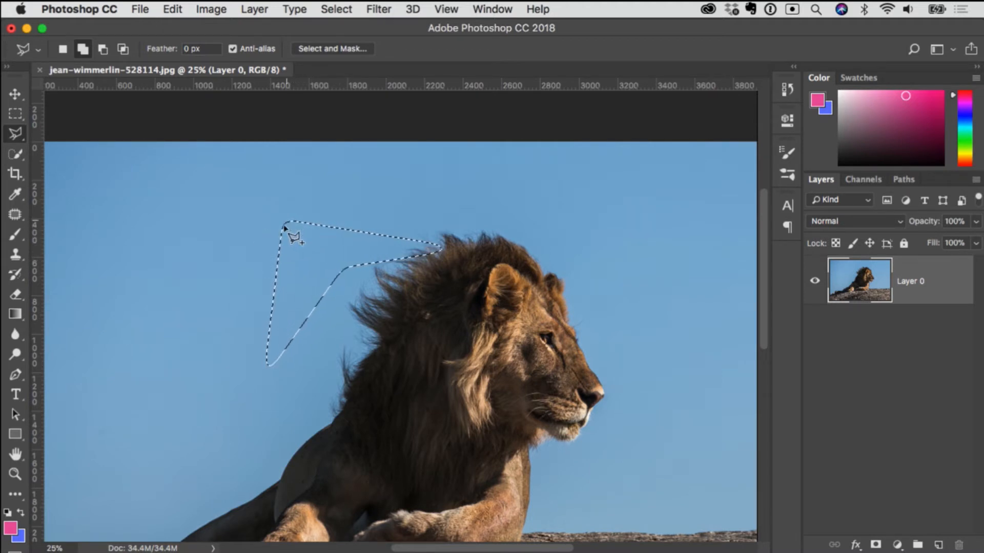
Step: Clear the selection and outline a Polygonal Lasso selection on the lion's shadowed hind leg, following its upper edge
key("super+d")
key("space")
mouse_move(431, 348)
left_mouse_down()
mouse_move(369, 288)
mouse_move(484, 272)
mouse_move(431, 353)
left_mouse_up()
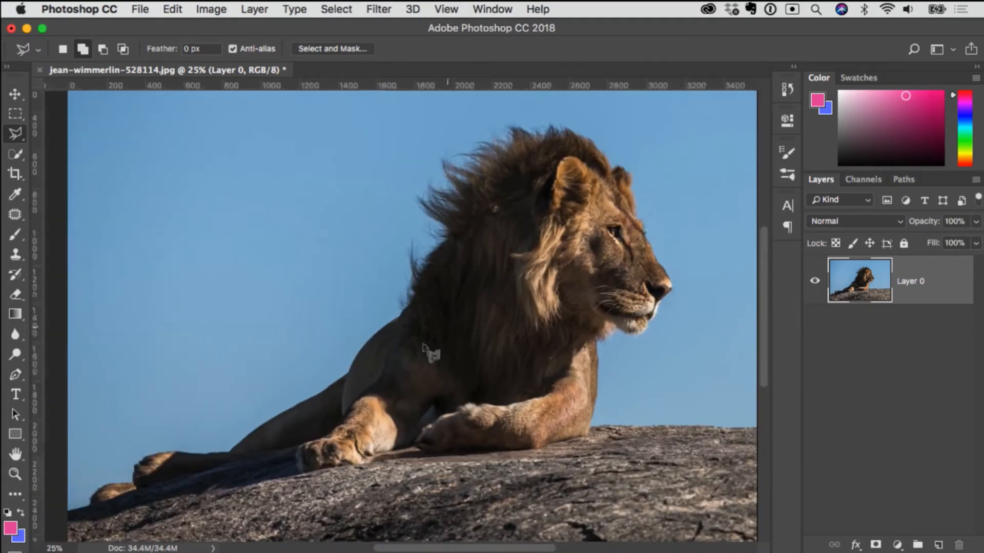
key("super+space")
left_click(272, 361, "super")
left_click(273, 362, "super")
left_click_drag(315, 409, 279, 274)
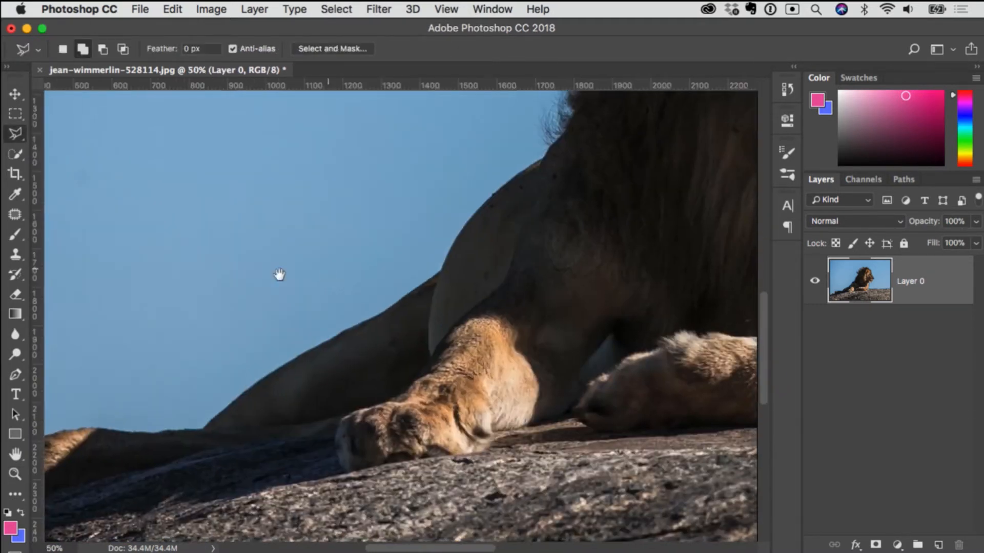
key("m")
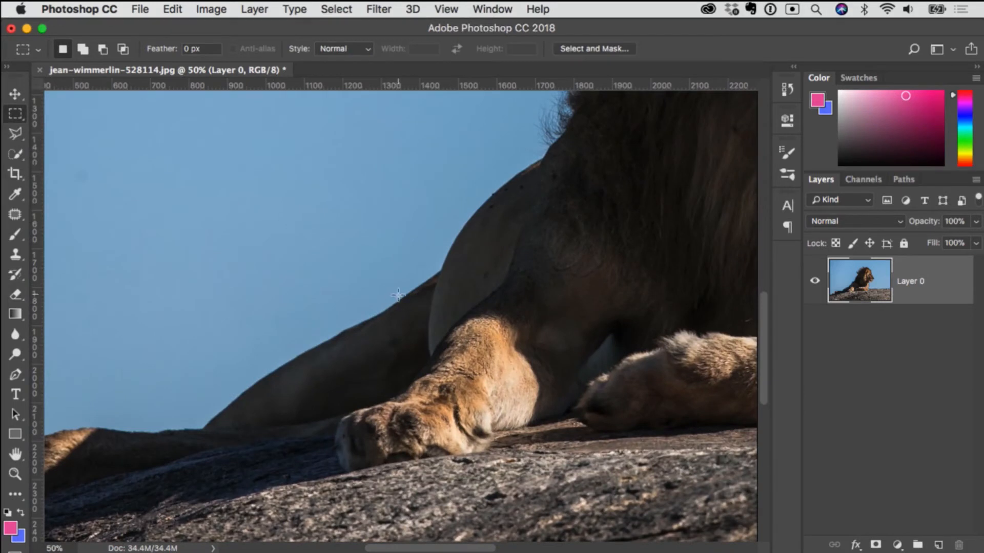
key("l")
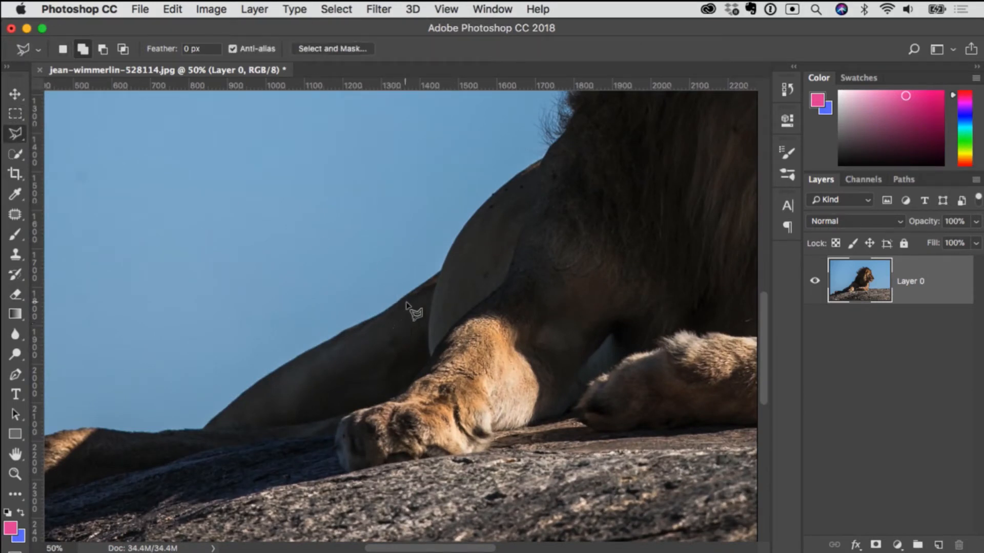
left_click(409, 299)
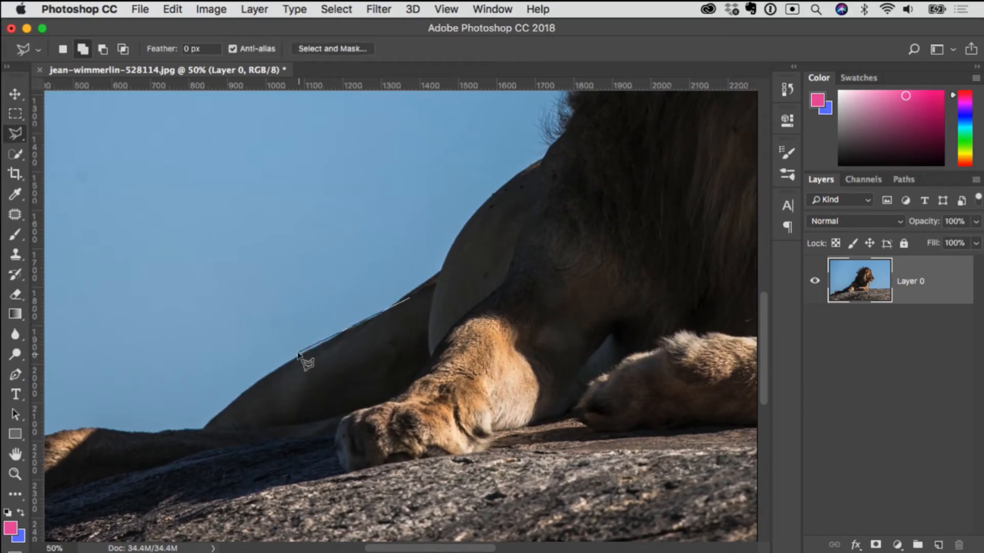
left_click(245, 395)
left_click(362, 396)
left_click(410, 300)
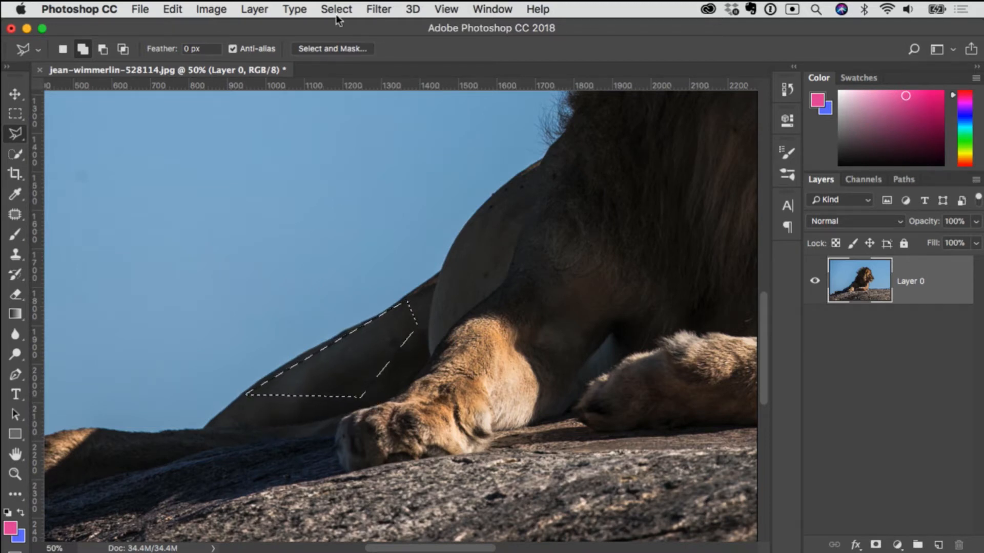
Step: Feather the hind-leg selection with a radius of 30 pixels
left_click(358, 9)
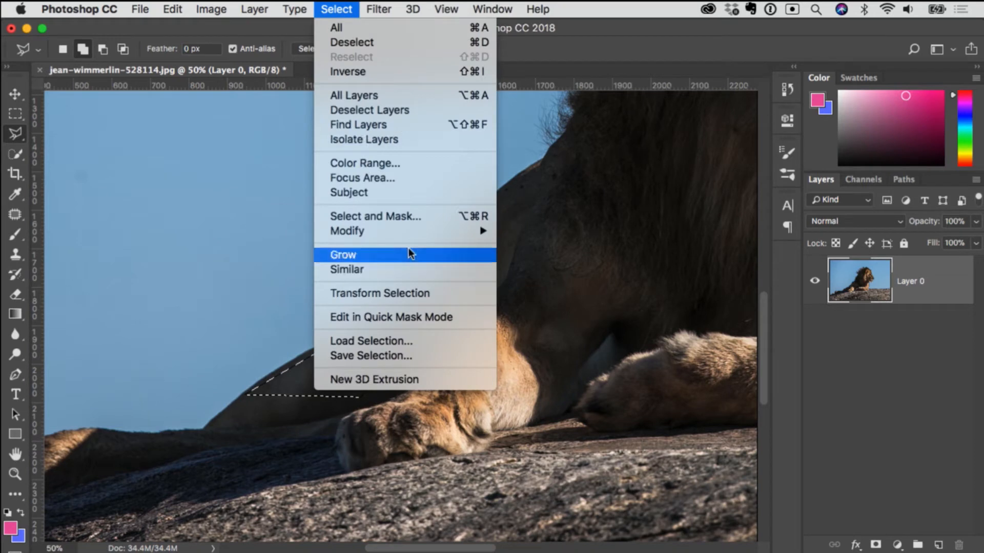
mouse_move(439, 230)
left_click(542, 289)
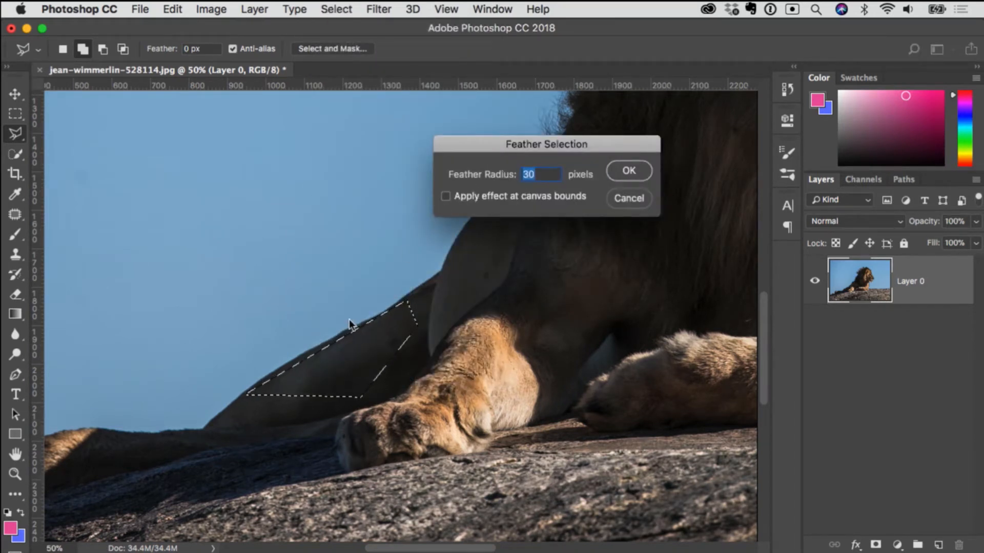
left_click(630, 171)
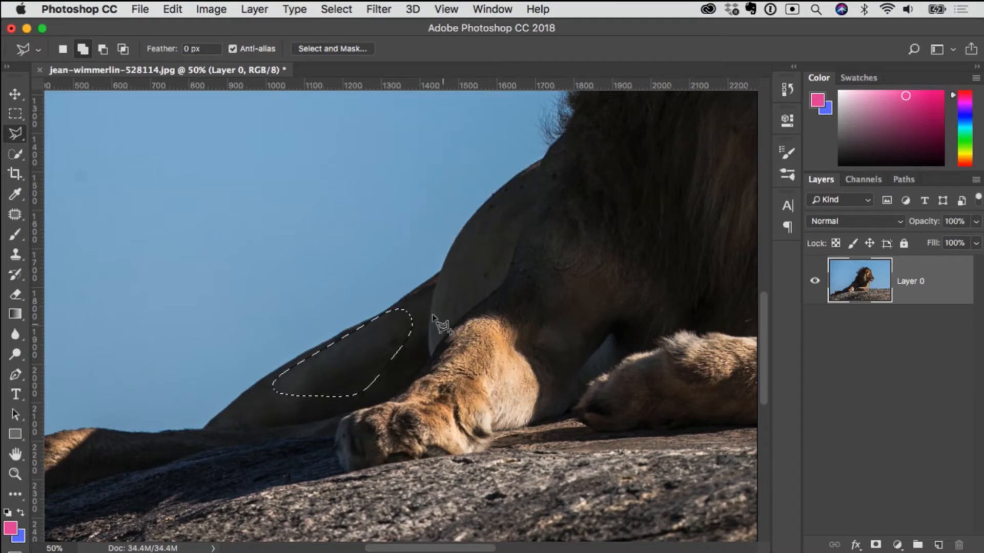
Step: Copy the feathered hind-leg area to a new layer and move the copy up into the open sky
right_click(350, 354)
left_click(432, 370)
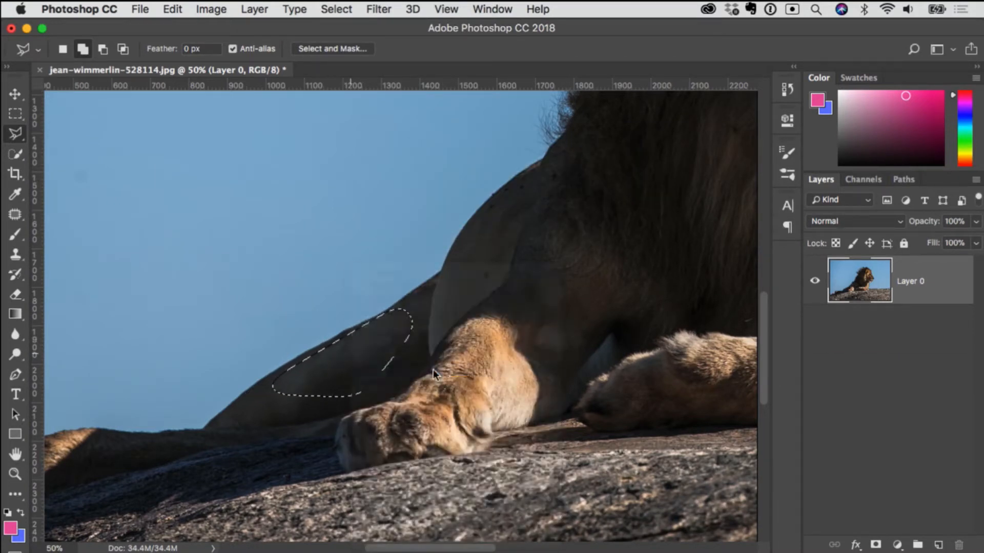
key("v")
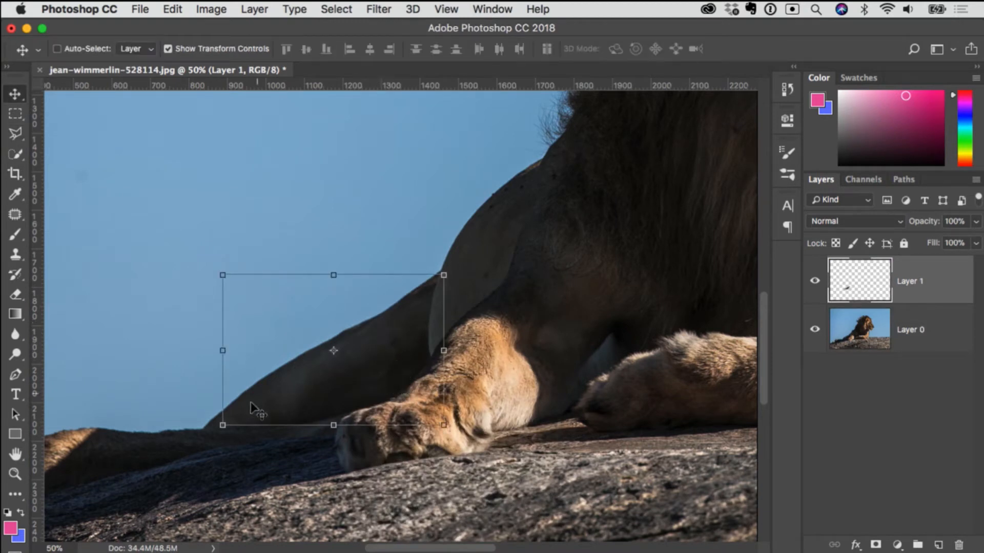
left_click_drag(384, 362, 302, 247)
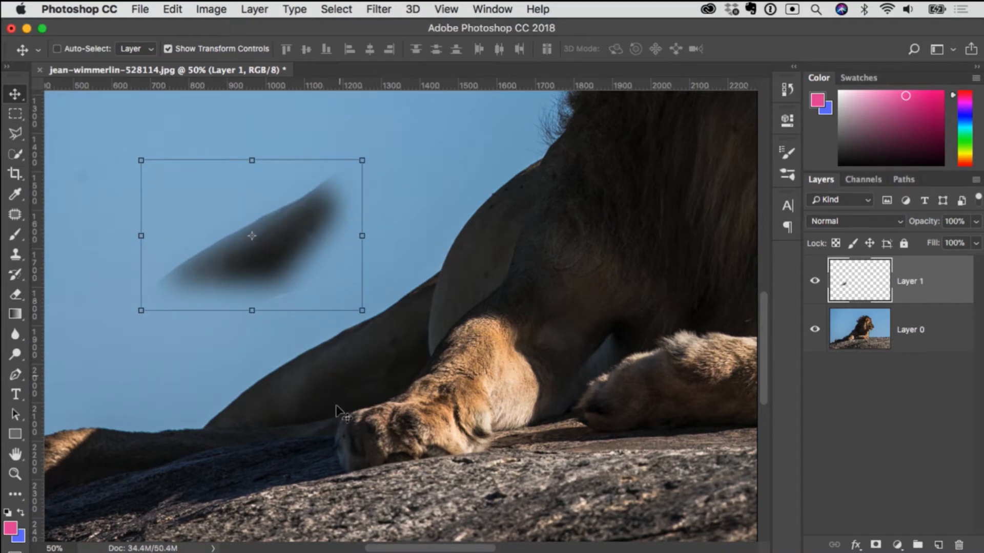
Step: Delete the copied hind-leg layer and leave no layer selected
key("Delete")
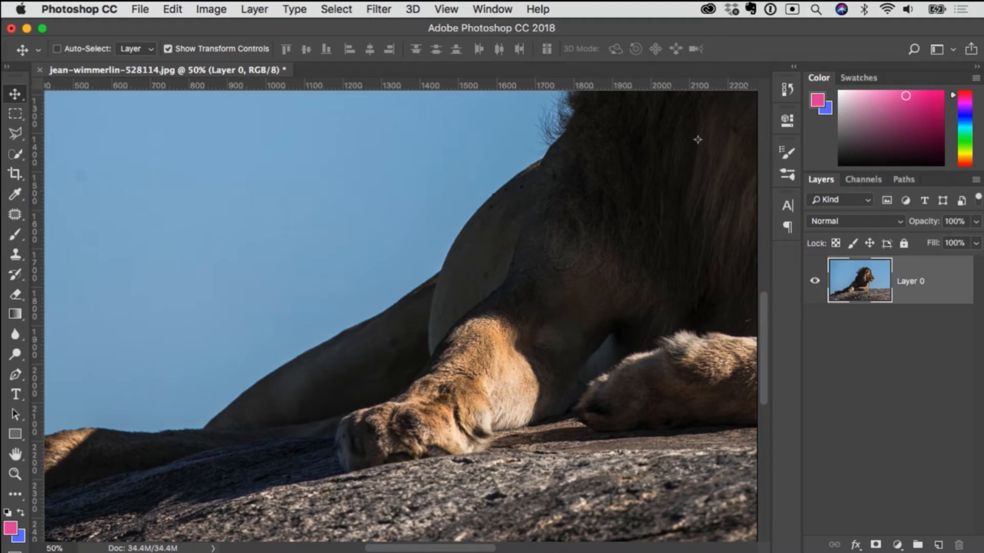
left_click(936, 320)
Step: Select the whole sky around the lion on Layer 0 with the Quick Selection tool
key("z")
left_click(351, 249, "alt")
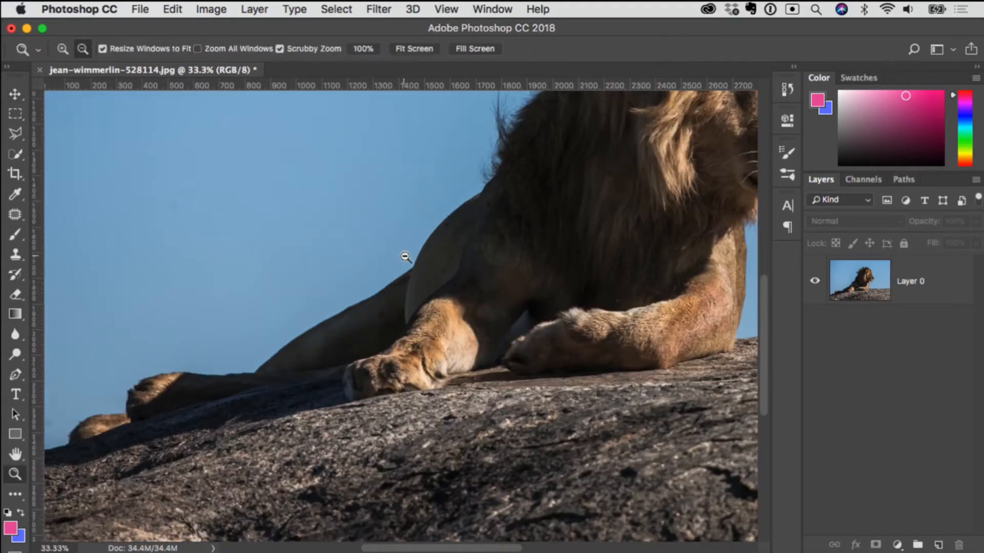
left_click(405, 257, "alt")
left_click_drag(446, 217, 370, 349)
key("alt+space")
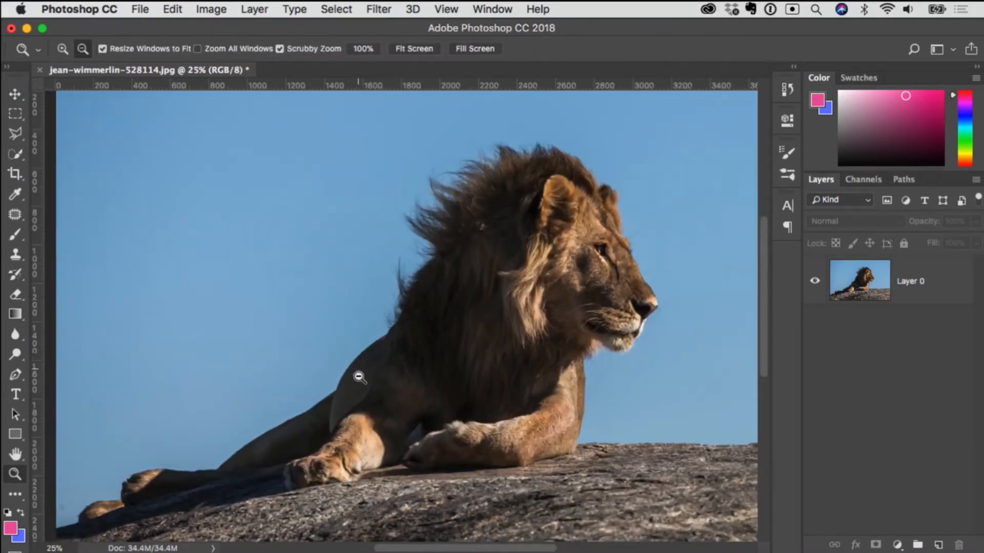
left_click(358, 377, "alt")
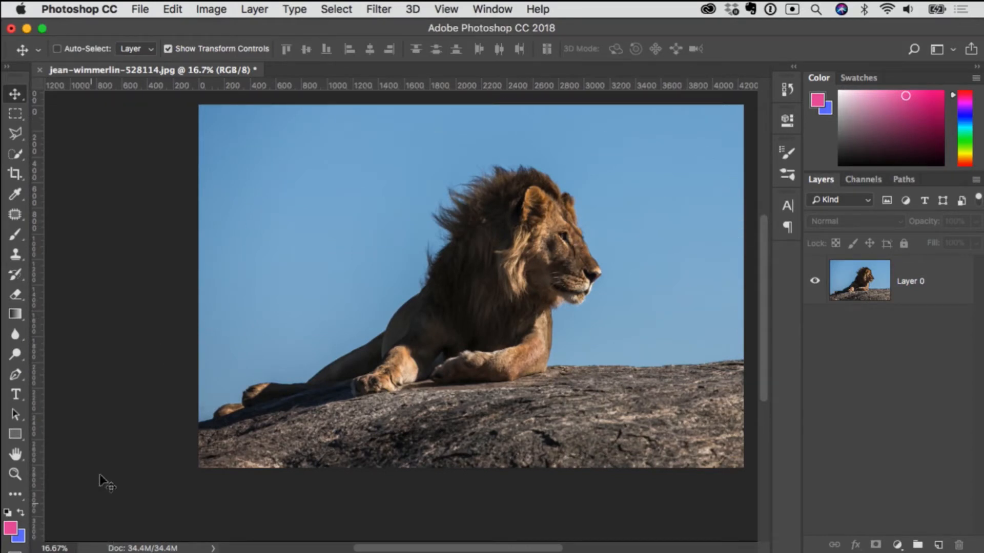
left_click_drag(432, 247, 377, 245)
left_click(16, 154)
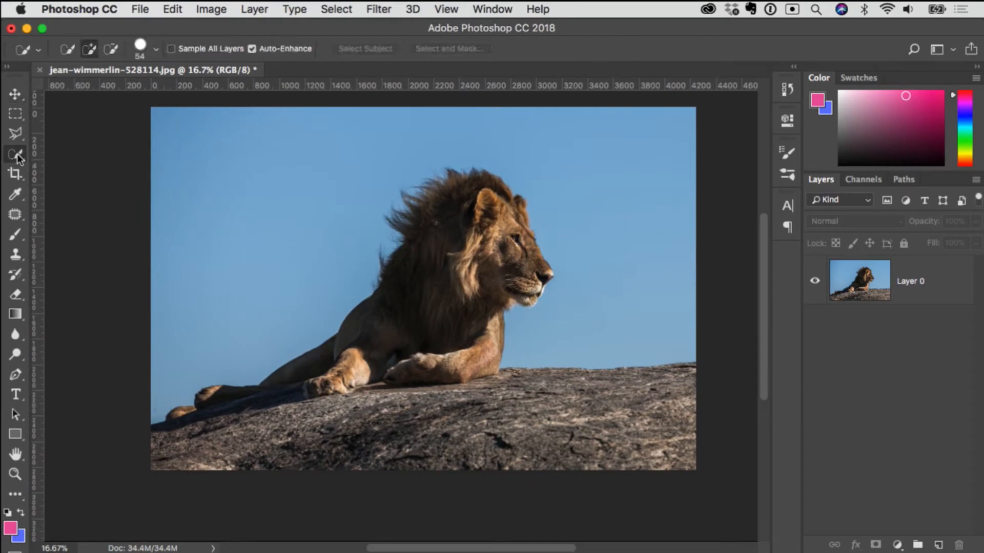
left_click(17, 156)
left_click(17, 156)
left_click(950, 285)
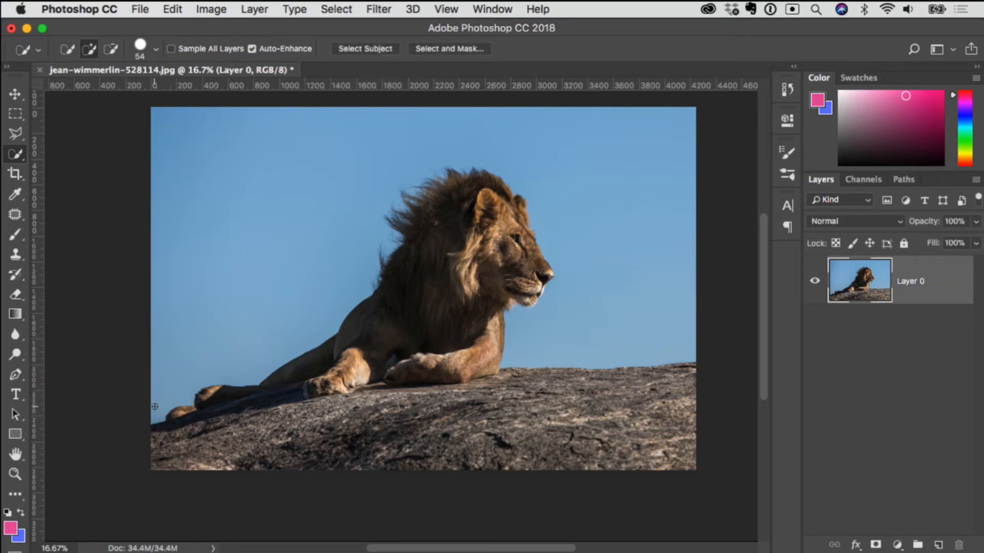
mouse_move(161, 400)
left_mouse_down()
mouse_move(301, 324)
mouse_move(406, 160)
mouse_move(513, 149)
mouse_move(614, 227)
left_mouse_up()
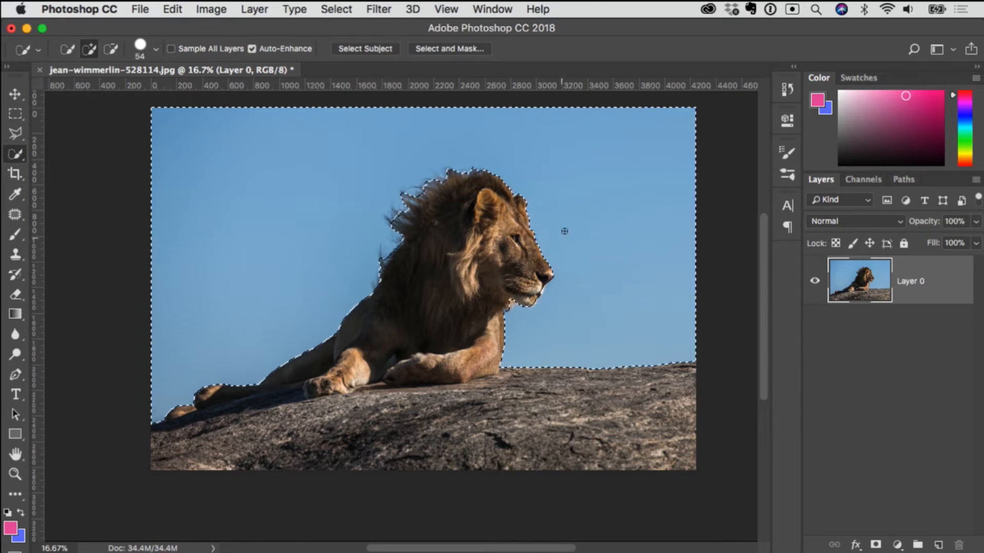
Step: Open the sky selection in the Select and Mask workspace
left_click(460, 204, "super")
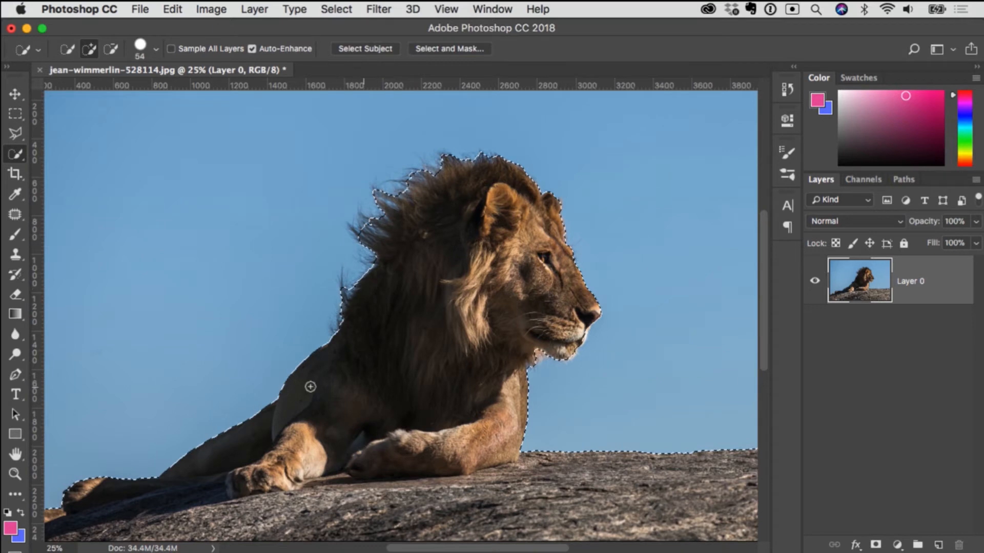
left_click_drag(275, 388, 345, 406)
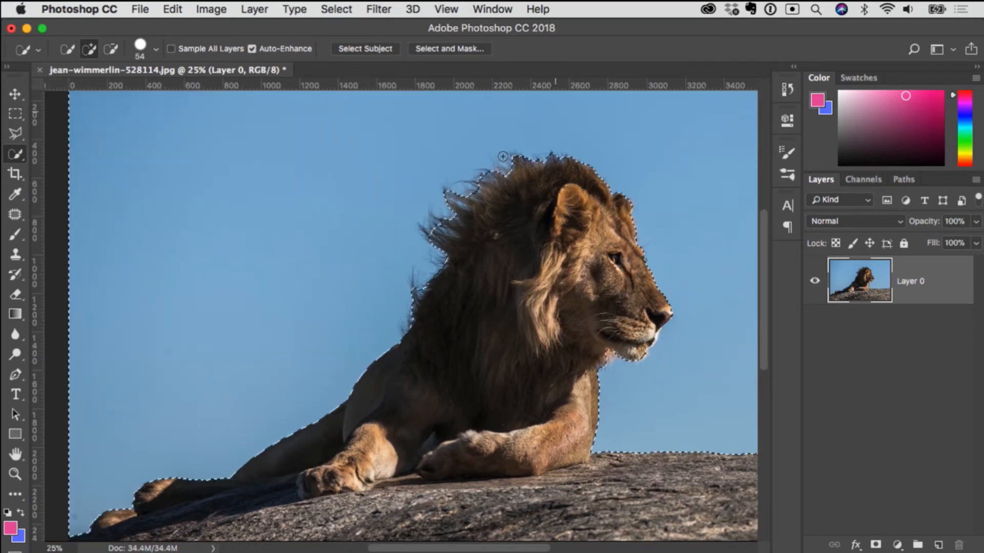
key("ctrl+d")
key("z")
left_click(520, 274, "alt")
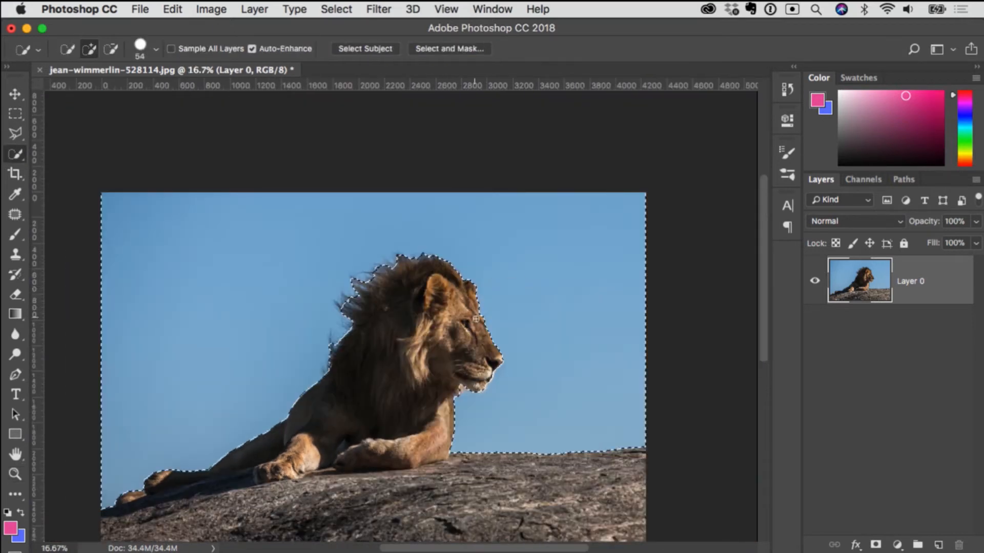
left_click_drag(453, 345, 529, 304)
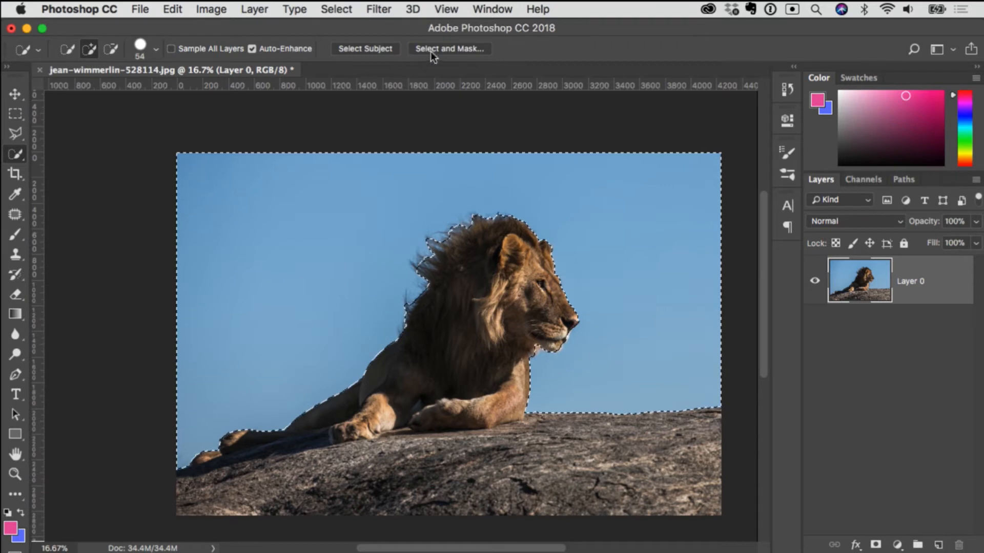
left_click(459, 49)
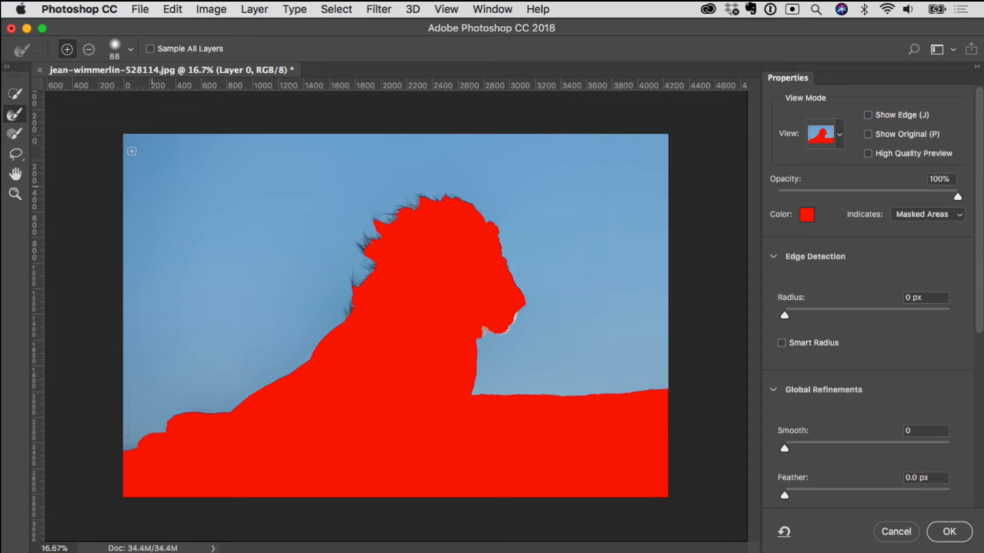
Step: Switch to the Select and Mask Brush tool and set its size to 75 px
left_click(16, 134)
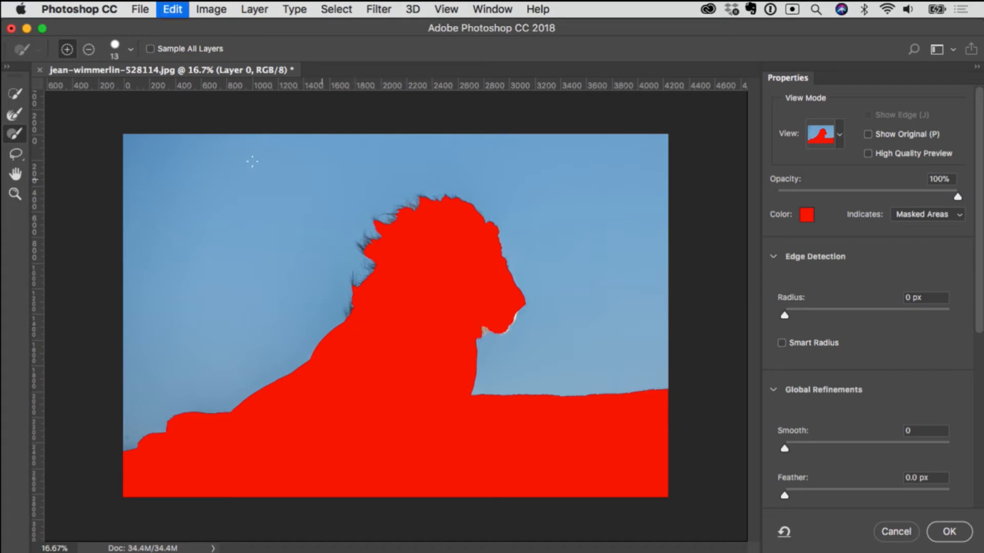
left_click(132, 49)
left_click_drag(50, 91, 97, 91)
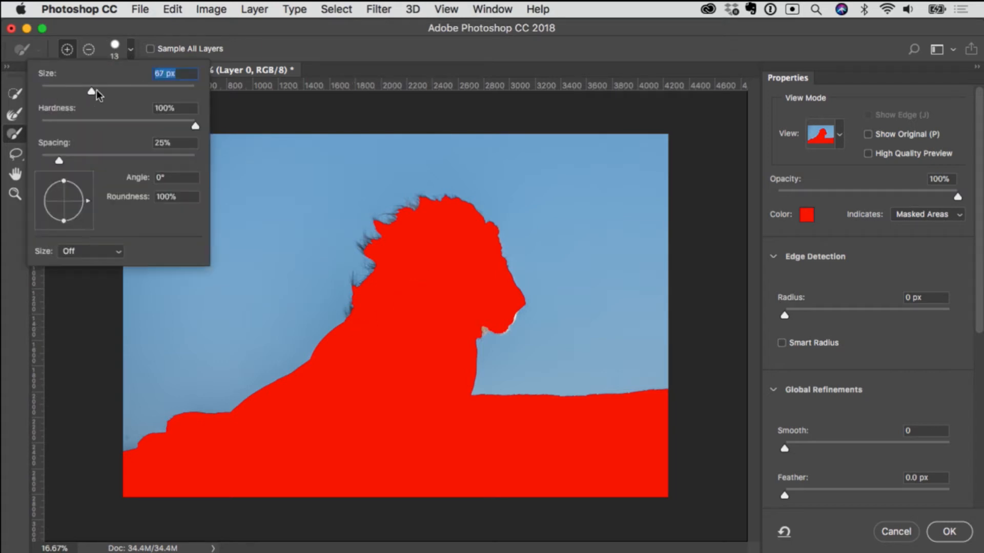
left_click(255, 46)
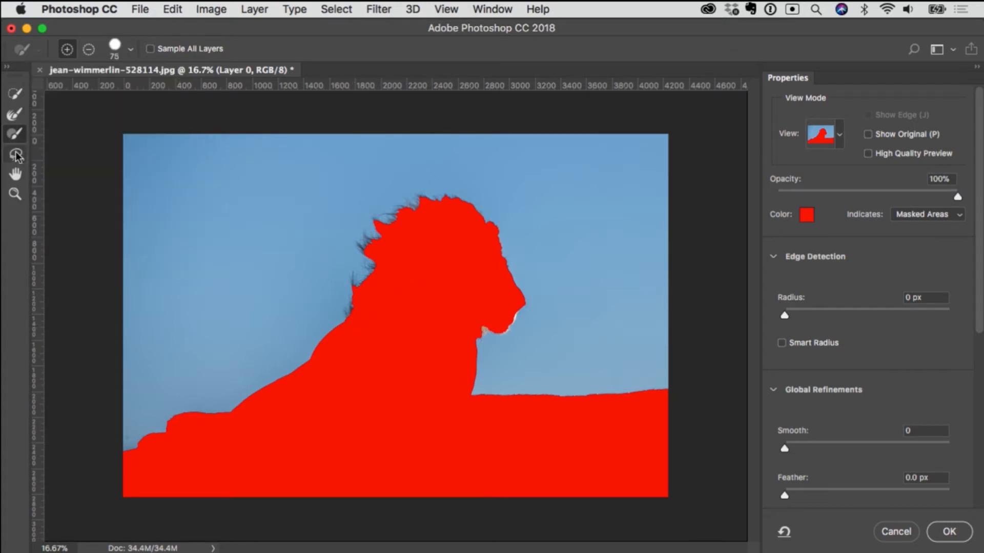
Step: Try painting the mane's edge with the Brush tool in add and subtract modes, undoing the strokes
mouse_move(354, 247)
left_mouse_down()
mouse_move(409, 247)
mouse_move(401, 253)
mouse_move(371, 222)
left_mouse_up()
key("super+z")
key("super+z")
key("alt+super+z")
key("alt+super+z")
left_click(91, 51)
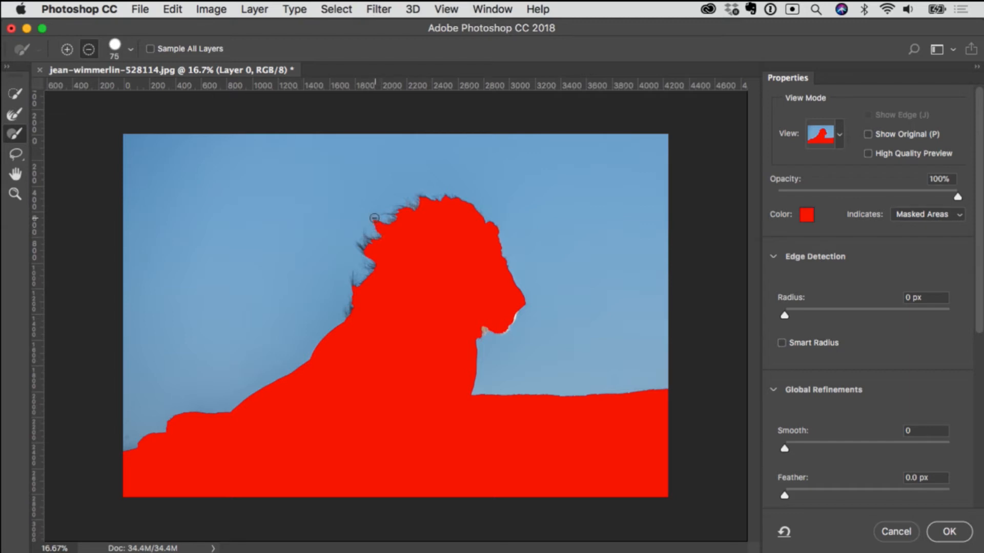
mouse_move(396, 227)
left_mouse_down()
mouse_move(416, 201)
mouse_move(474, 207)
mouse_move(492, 221)
left_mouse_up()
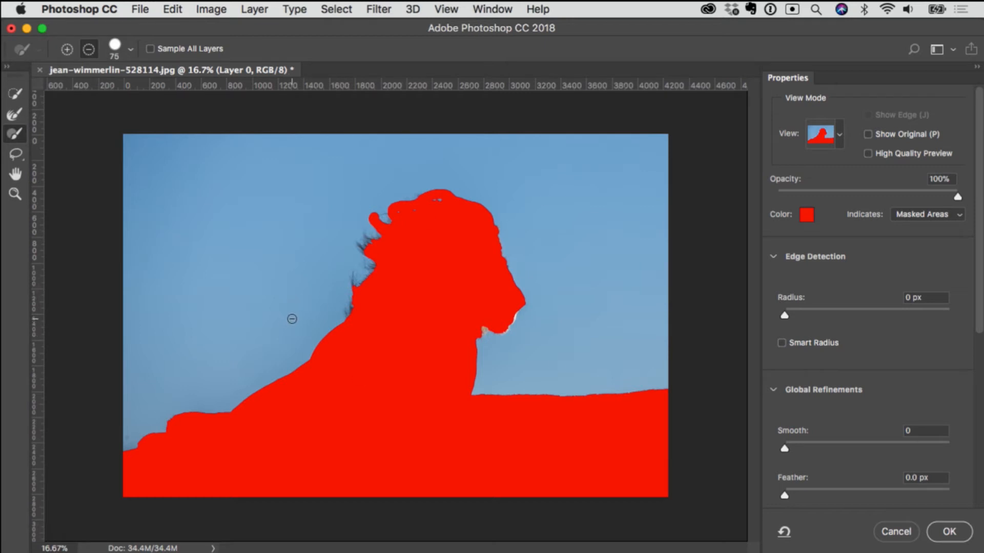
key("super+z")
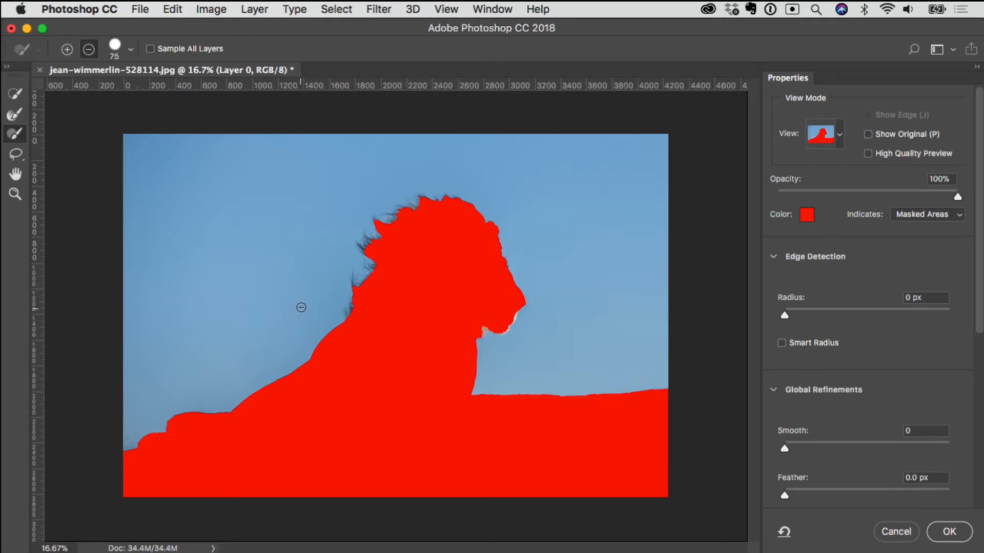
Step: Set the overlay opacity to 54% and refine the lion's mane and other furry edges with the Refine Edge Brush
left_click(14, 116)
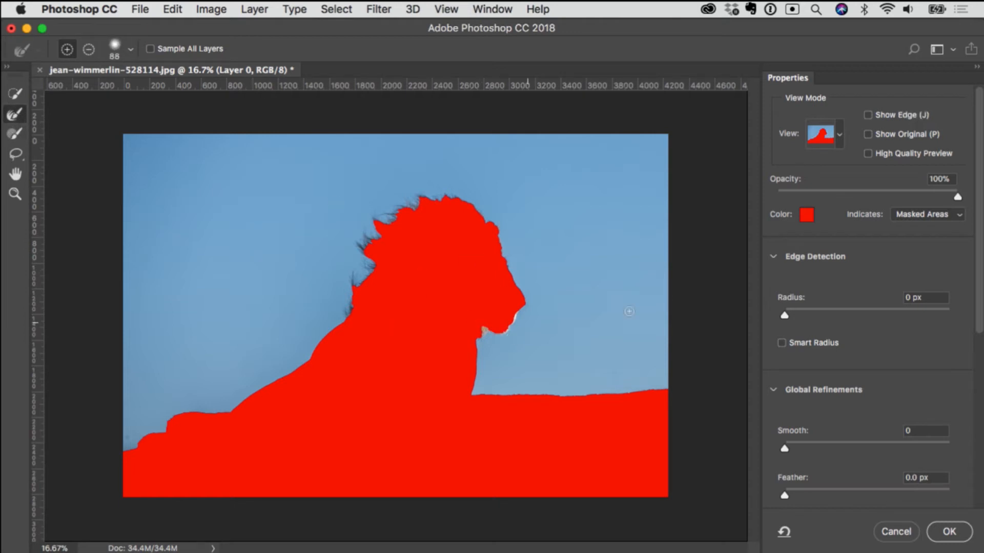
left_click_drag(911, 196, 873, 195)
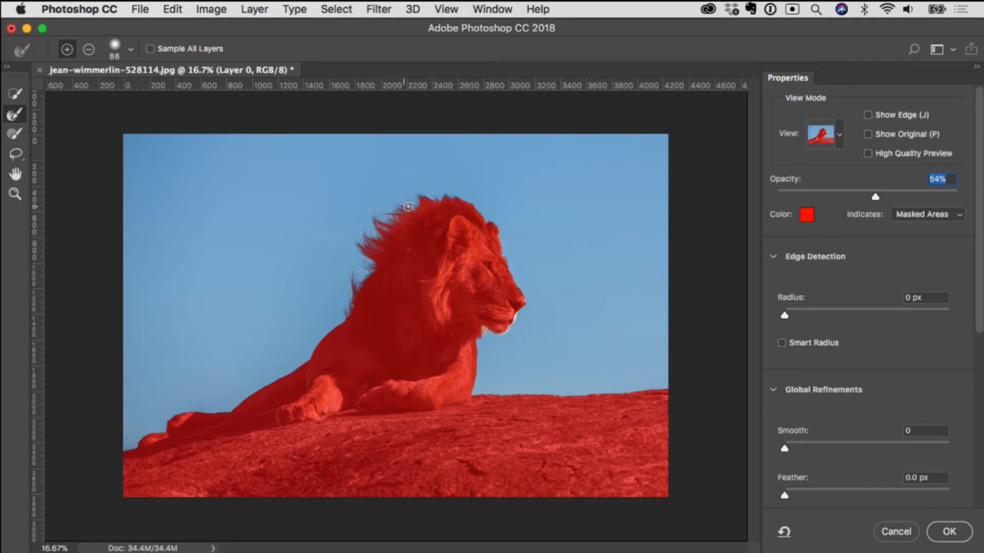
mouse_move(420, 196)
left_mouse_down()
mouse_move(466, 199)
mouse_move(493, 222)
left_mouse_up()
Step: Check the refined edge with the overlay at 95% opacity, and set the overlay opacity to 50%
left_click_drag(873, 196, 957, 190)
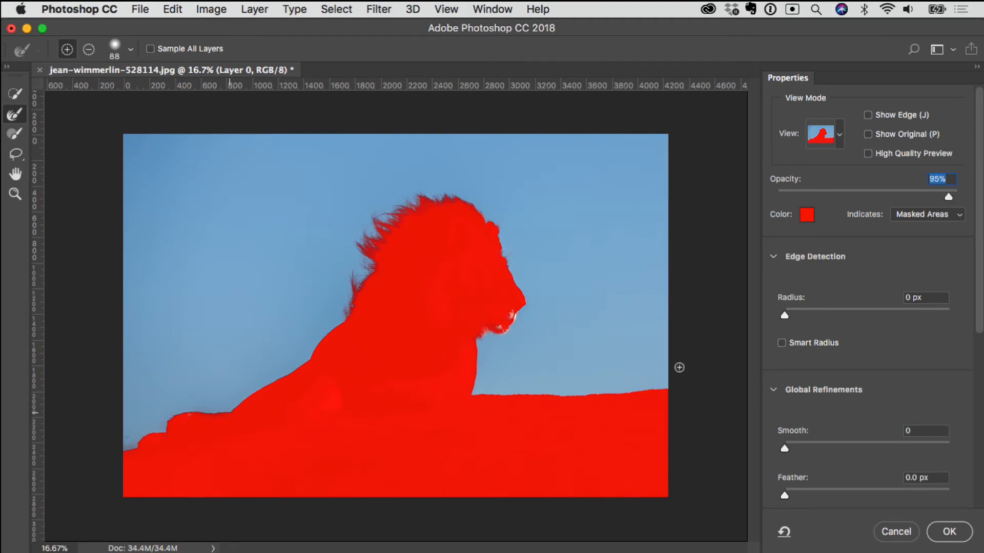
left_click_drag(949, 196, 869, 197)
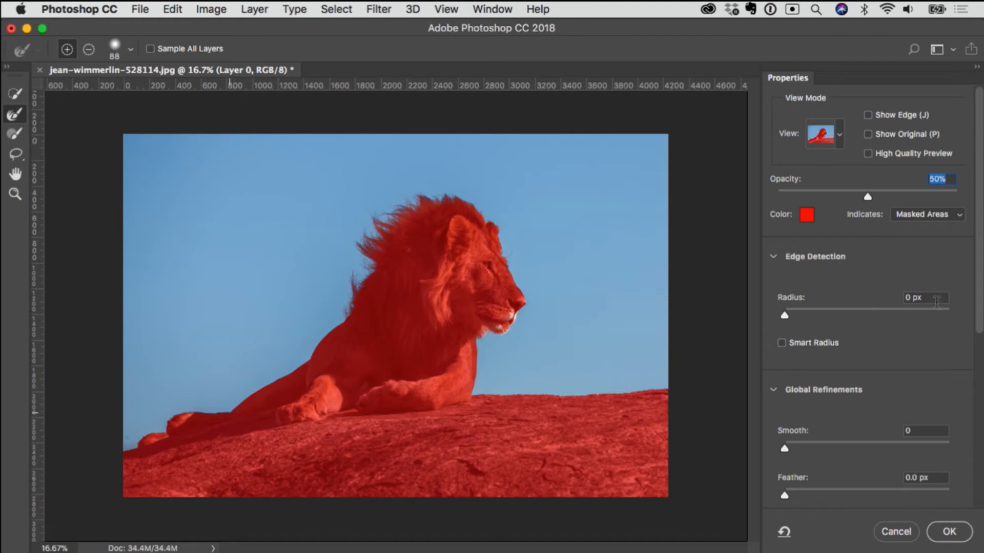
Step: Keep the output set to Selection and apply the Select and Mask refinement
left_click_drag(979, 274, 947, 313)
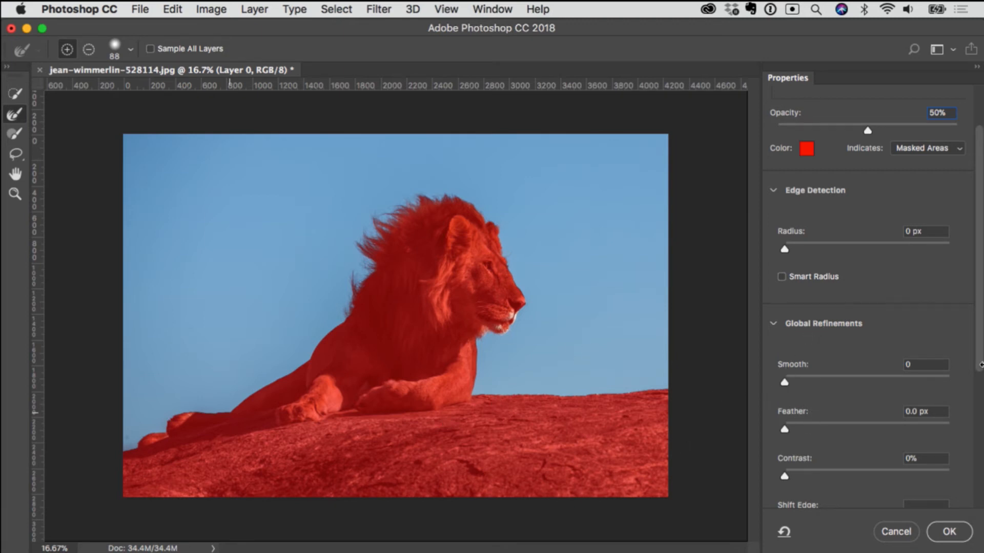
scroll(978, 374, "down", 1)
scroll(979, 374, "down", 10)
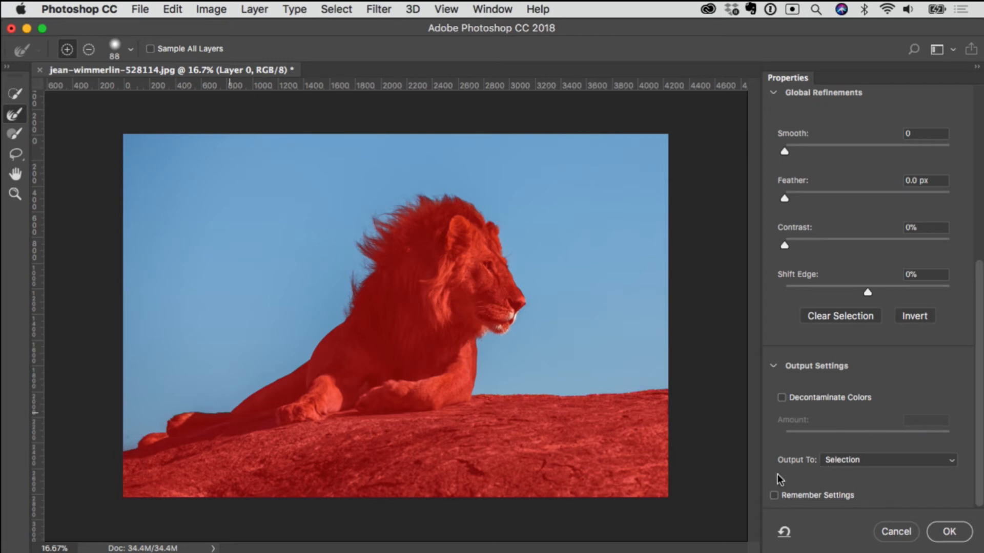
left_click(951, 461)
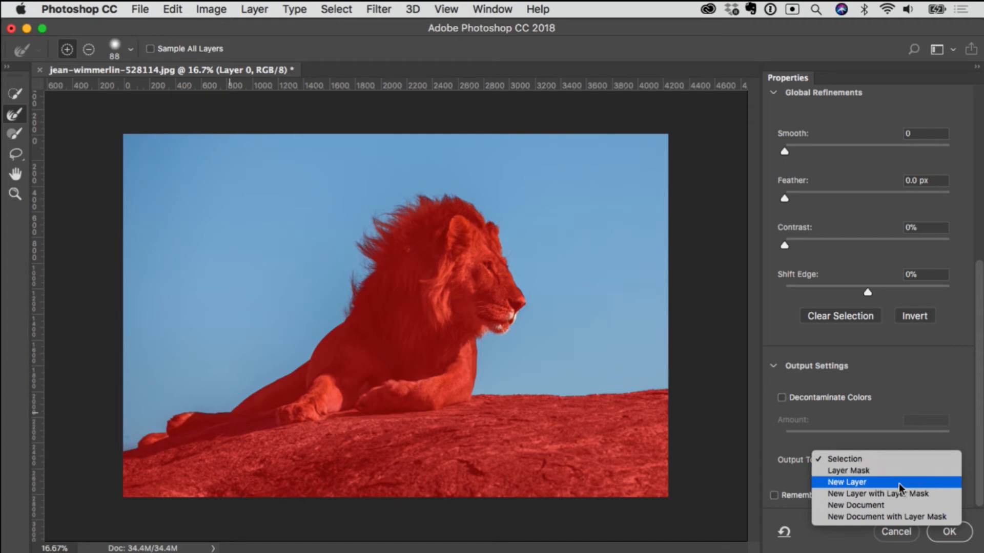
left_click(882, 460)
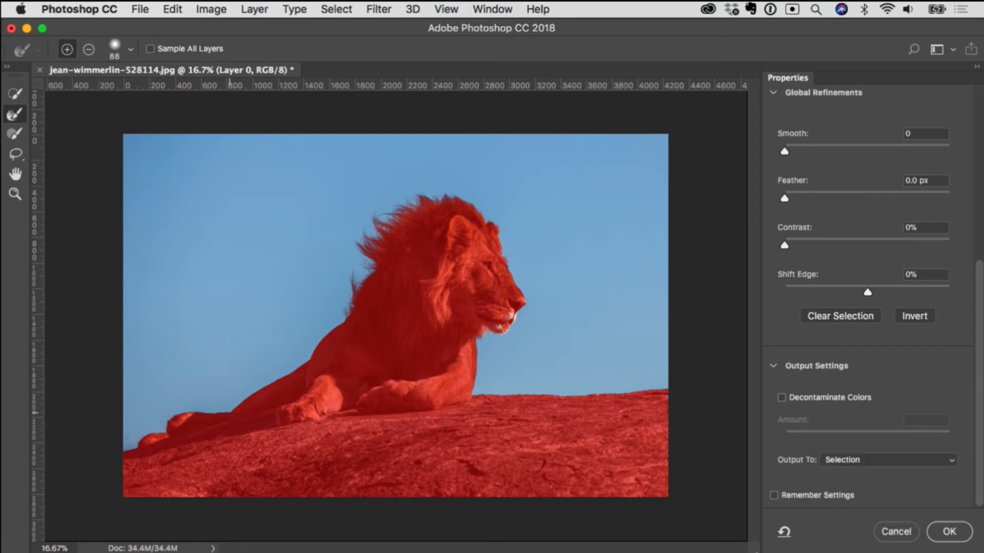
left_click(949, 533)
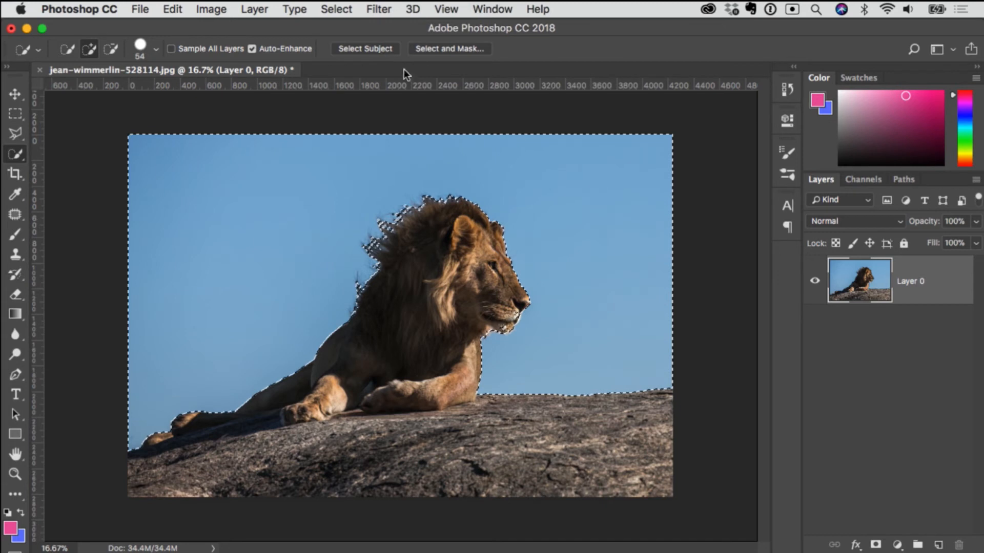
Step: Invert the selection from the sky to the lion and the rock
left_click(336, 9)
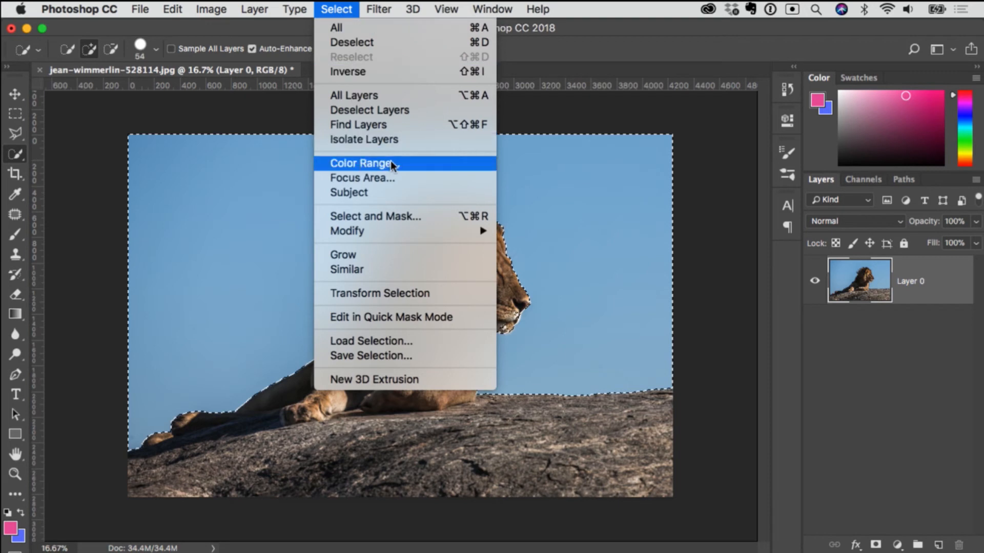
left_click(401, 72)
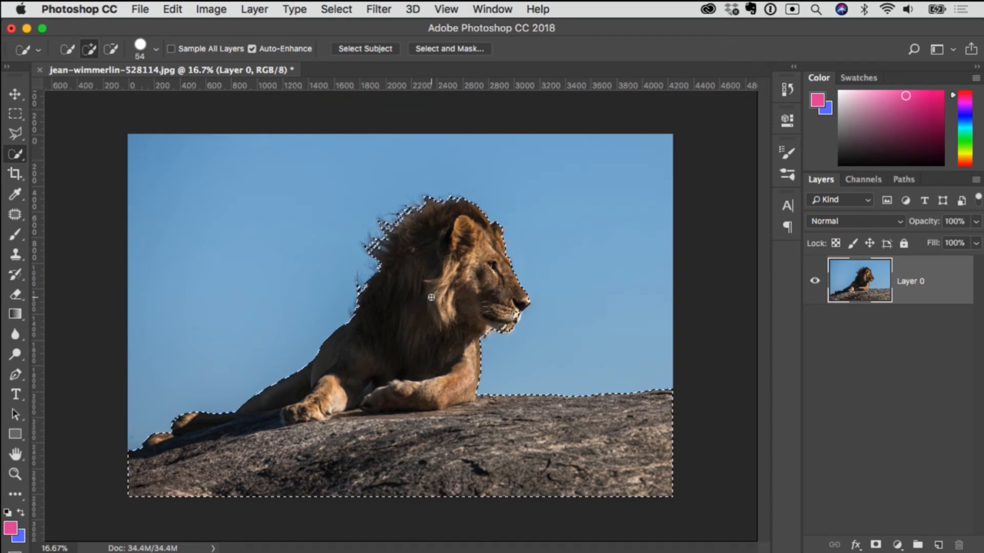
Step: Copy the selected lion and rock to a new layer and hide Layer 0
right_click(425, 274)
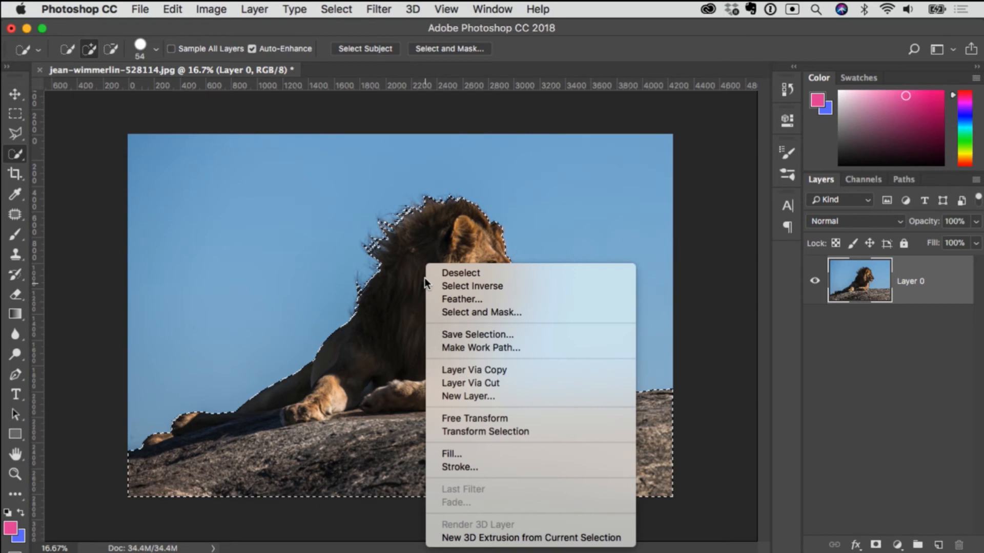
left_click(517, 370)
left_click(815, 329)
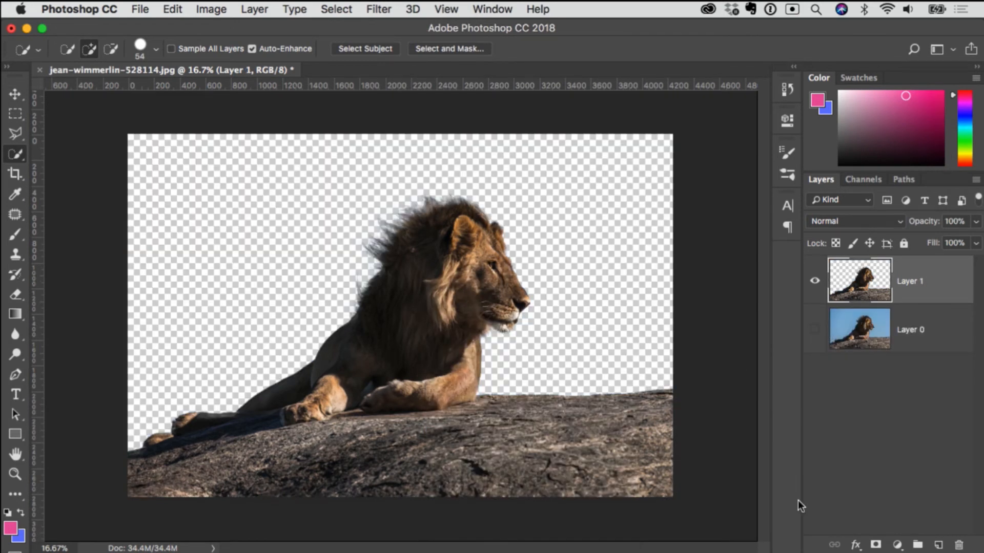
Step: Add a Solid Color fill layer in pink #fa73b5 and place it below Layer 1, leaving no layer selected
left_click(896, 545)
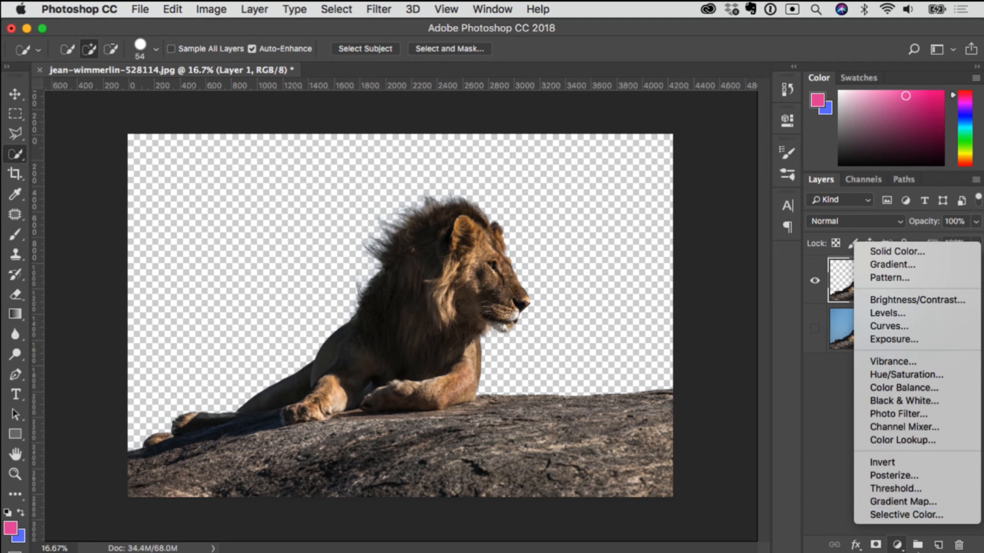
left_click(905, 250)
left_click_drag(305, 215, 300, 208)
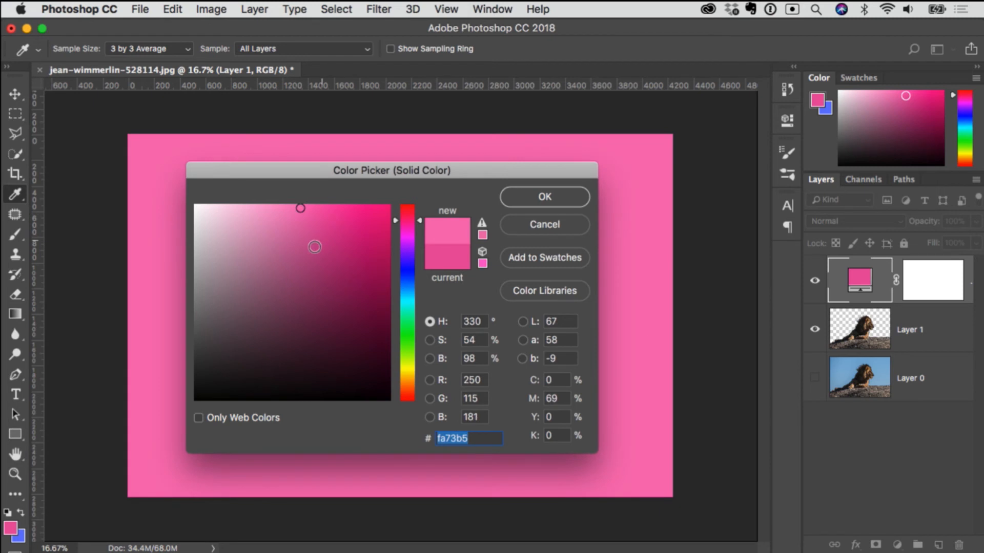
left_click(545, 197)
key("w")
left_click_drag(861, 279, 879, 354)
left_click(878, 451)
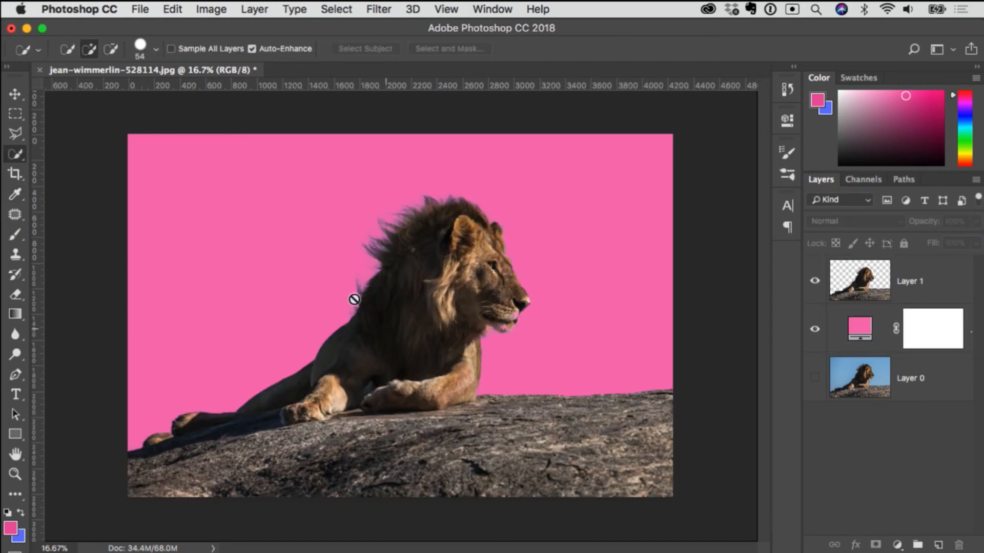
Step: Examine the cutout edges around the lion's mane, muzzle and chin up close against the pink background
key("z")
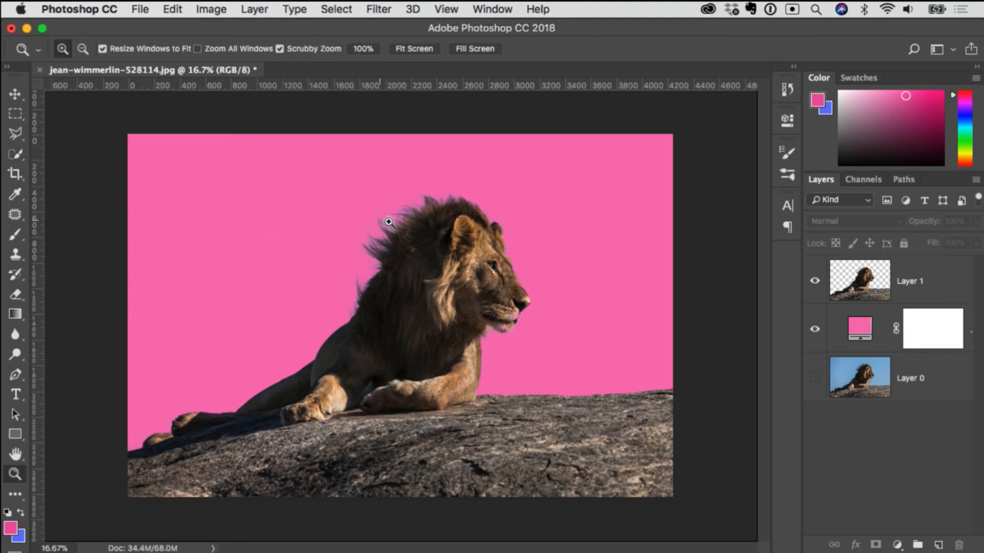
left_click(389, 238)
left_click(365, 234)
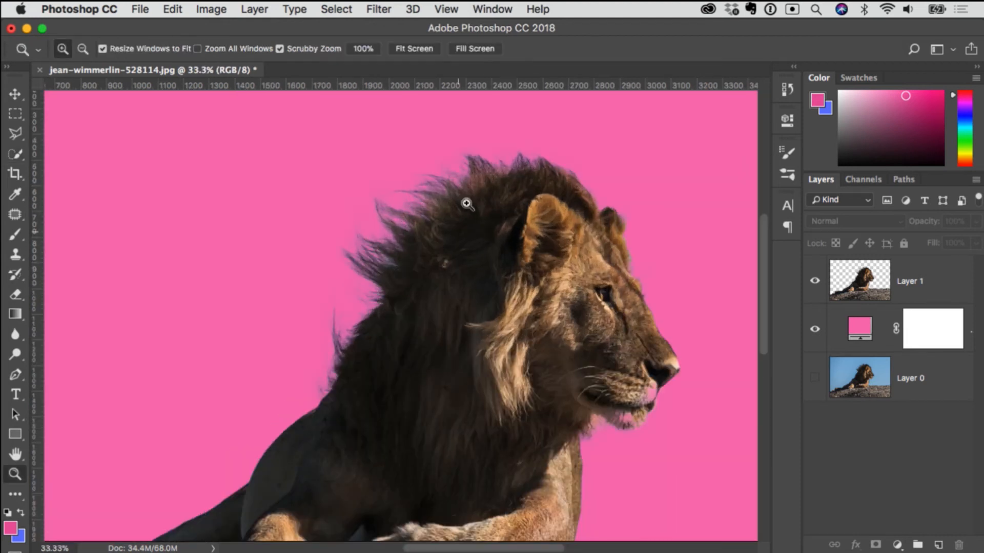
left_click(463, 204)
key("w")
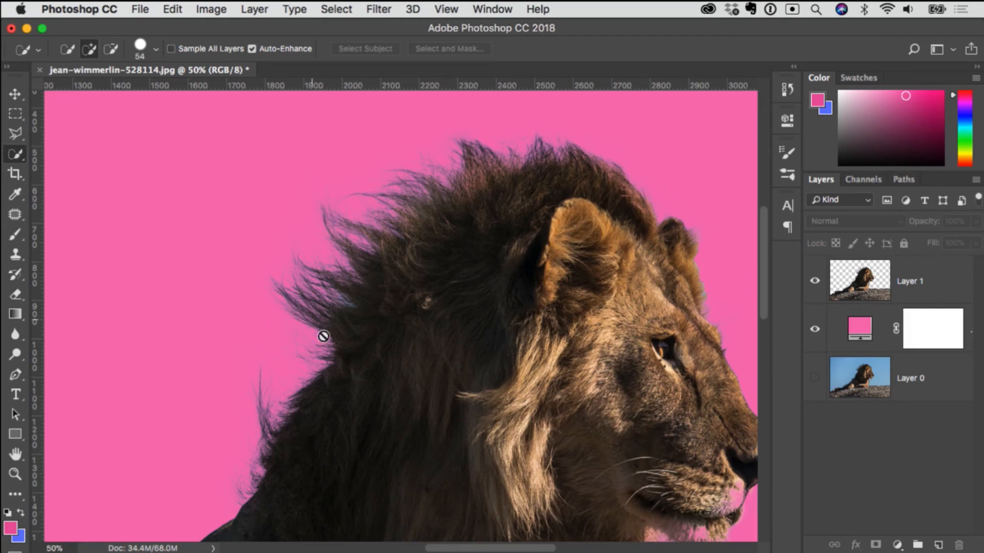
left_click(415, 389, "alt")
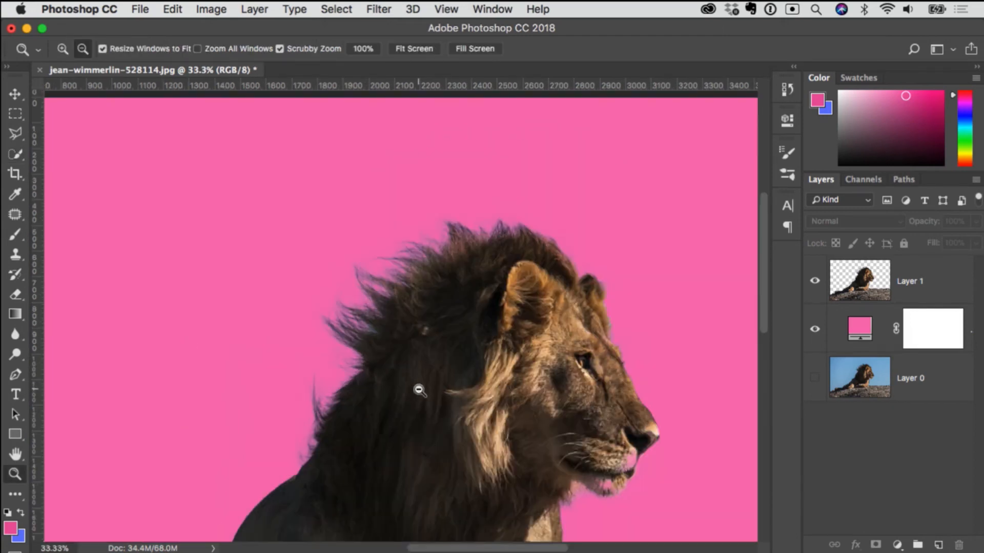
left_click(402, 391, "alt")
left_click(620, 475)
left_click(588, 430)
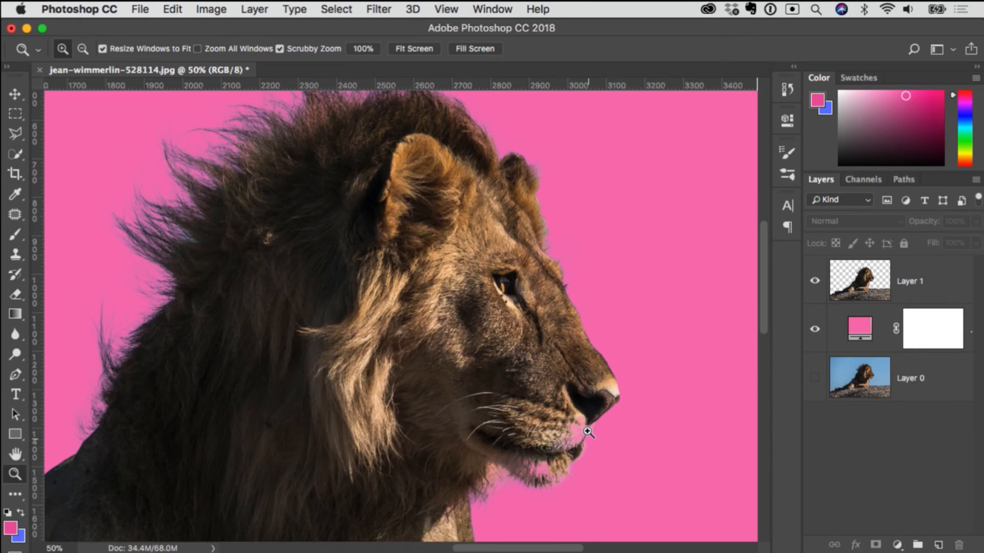
left_click(507, 459, "alt")
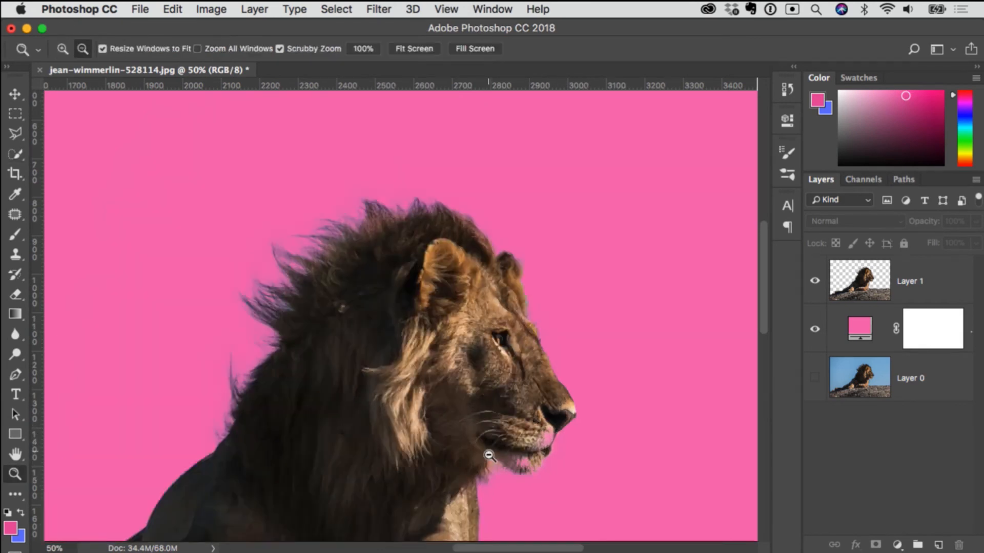
left_click(510, 458, "alt")
left_click(451, 402, "alt")
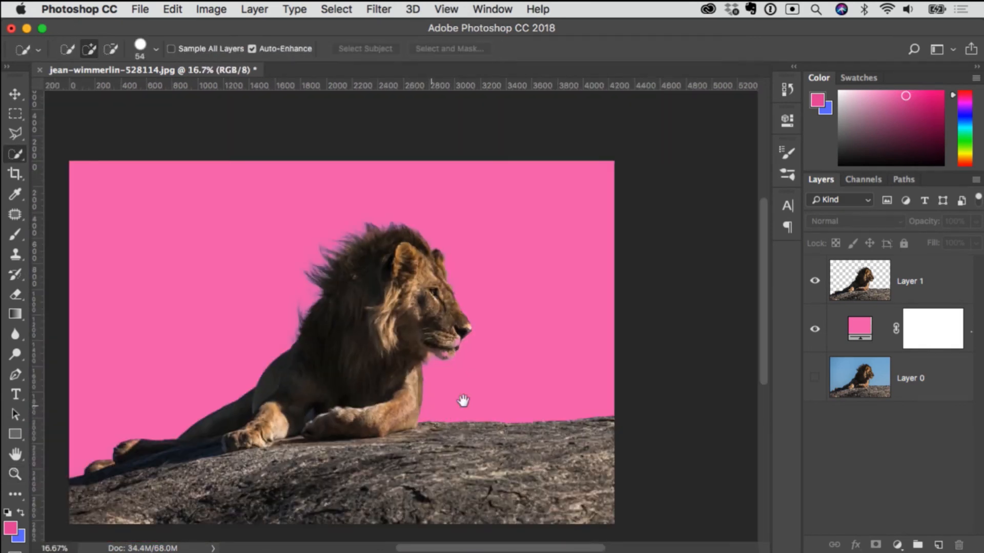
scroll(512, 431, "left", 3)
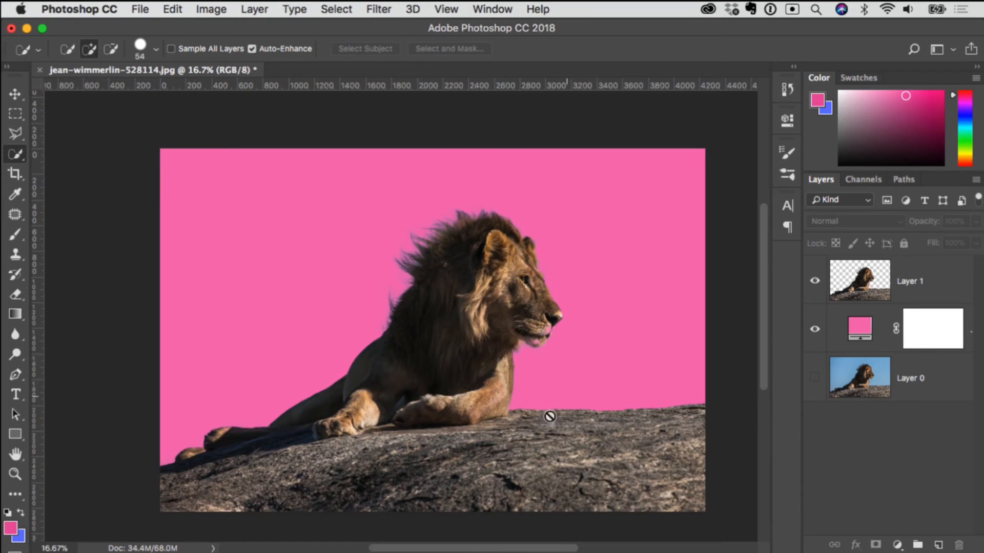
Step: Load Layer 1's outline as a selection, hide Layer 1 and the color fill, and make Layer 0 visible and active
left_click(863, 281, "super")
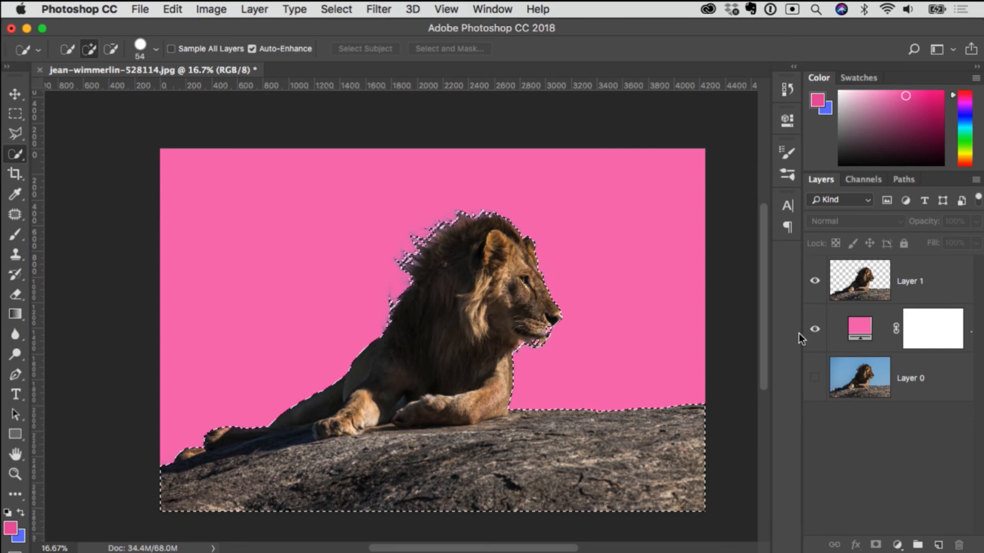
left_click(815, 282)
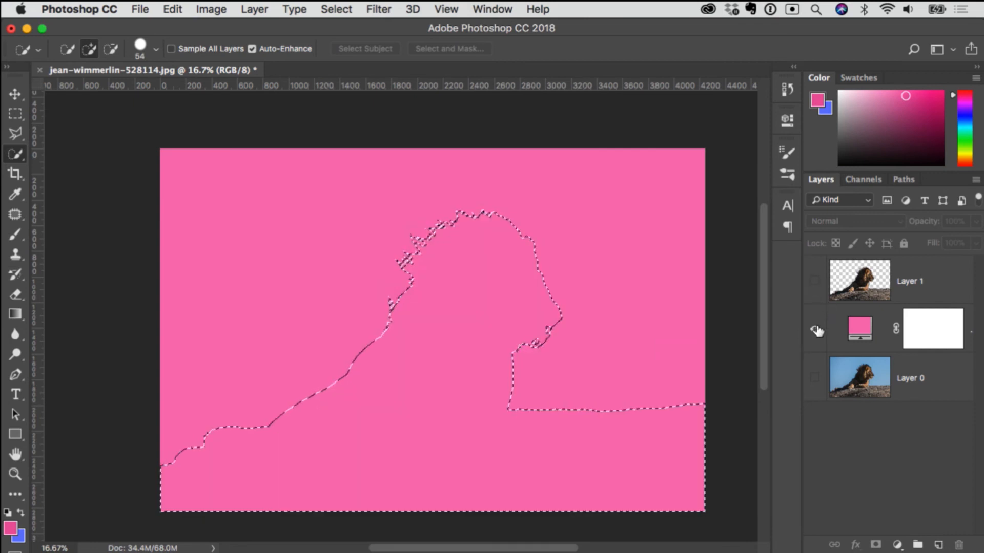
left_click(815, 329)
left_click(815, 378)
left_click(851, 380)
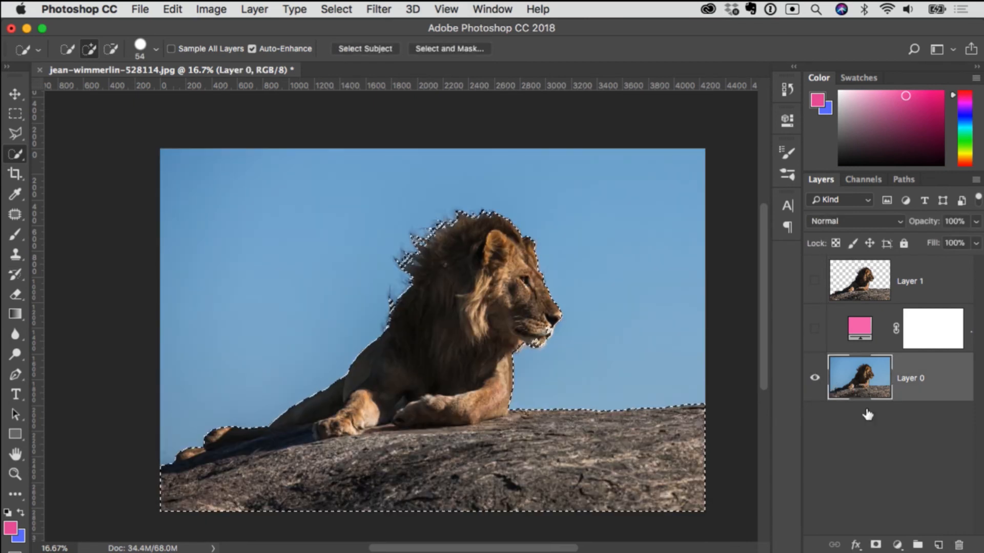
Step: Enter Select and Mask for the Layer 0 selection and set the overlay opacity to 59%
left_click(449, 48)
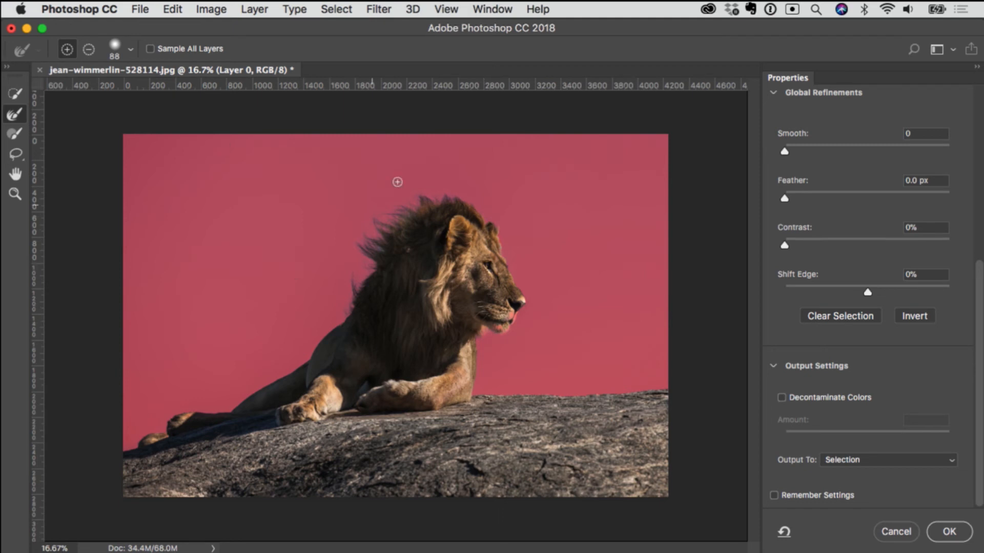
scroll(974, 287, "up", 6)
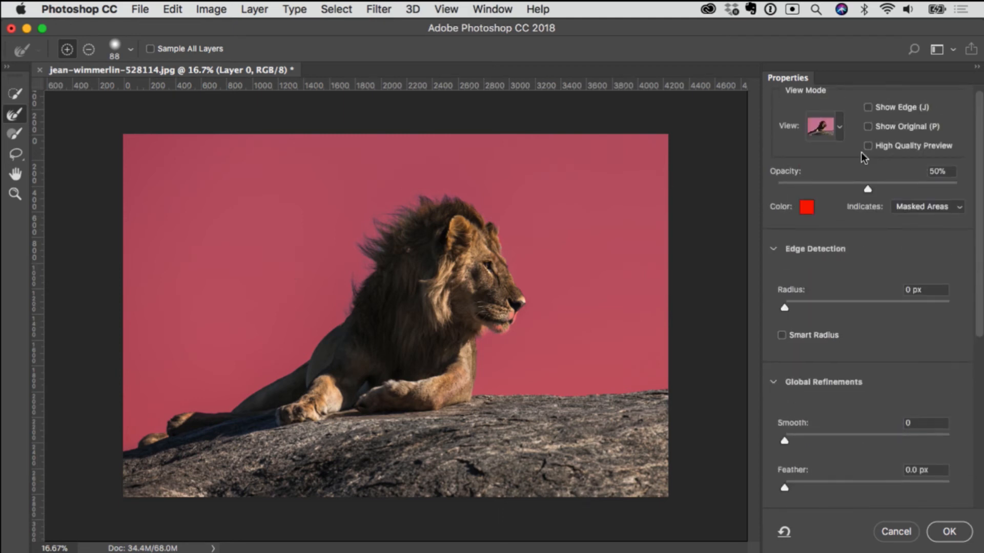
mouse_move(865, 189)
left_mouse_down()
mouse_move(918, 189)
mouse_move(884, 189)
left_mouse_up()
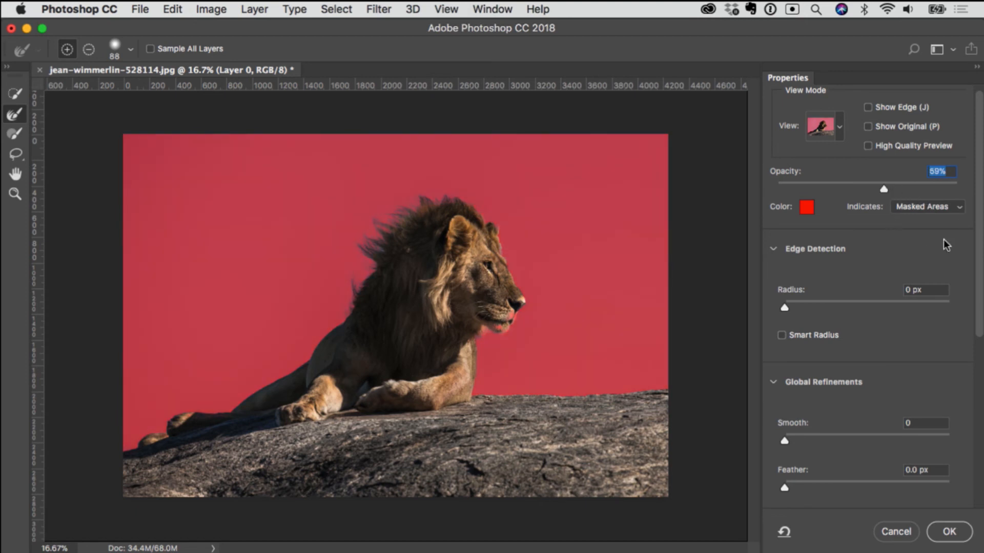
Step: Enable Decontaminate Colors with the amount at 90%, and switch to the Brush tool
scroll(975, 241, "down", 3)
left_click_drag(975, 241, 978, 420)
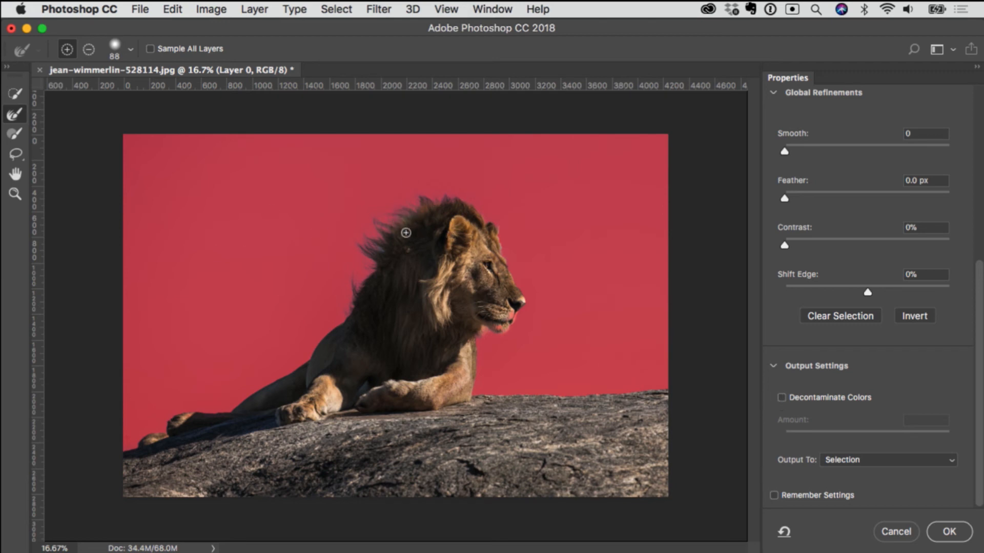
left_click(782, 397)
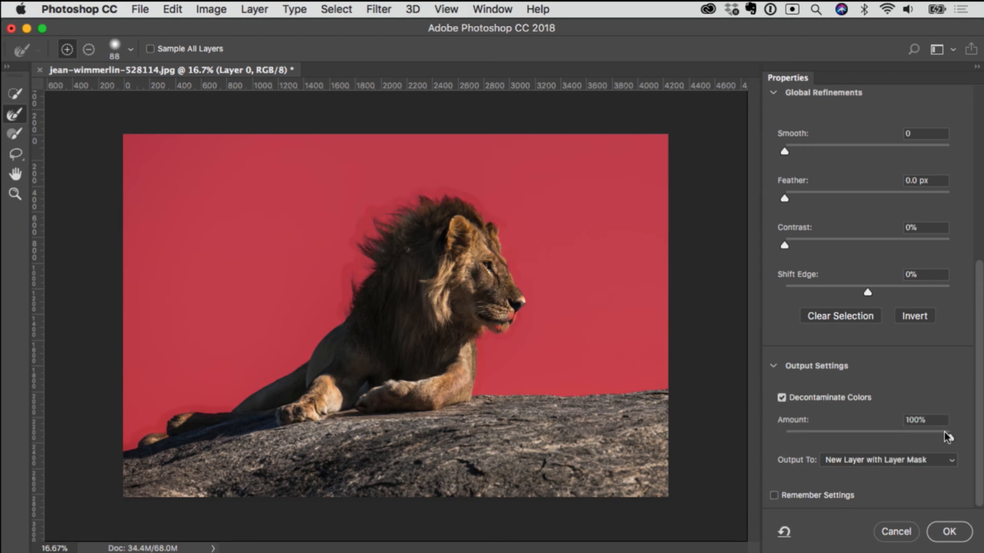
left_click_drag(946, 435, 942, 437)
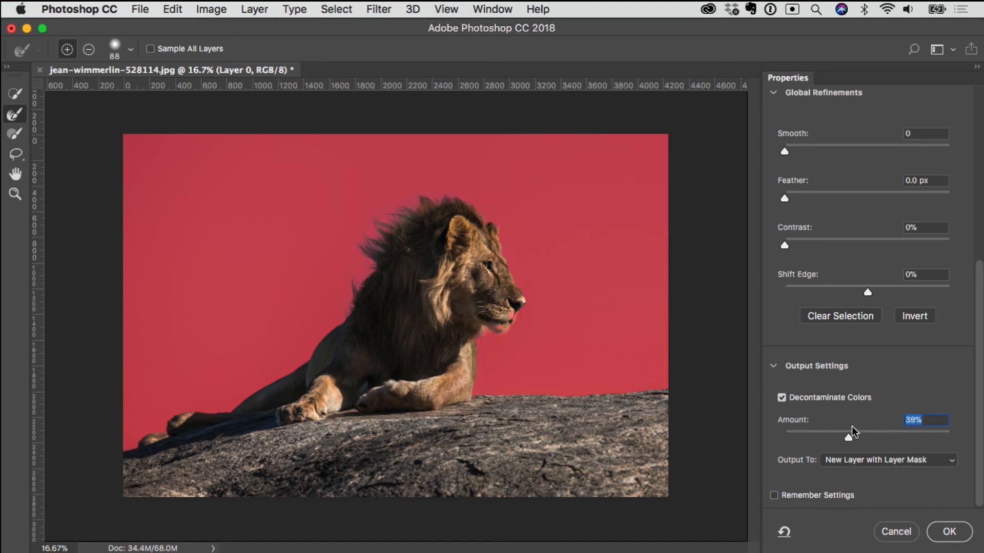
left_click_drag(818, 439, 909, 438)
left_click(14, 134)
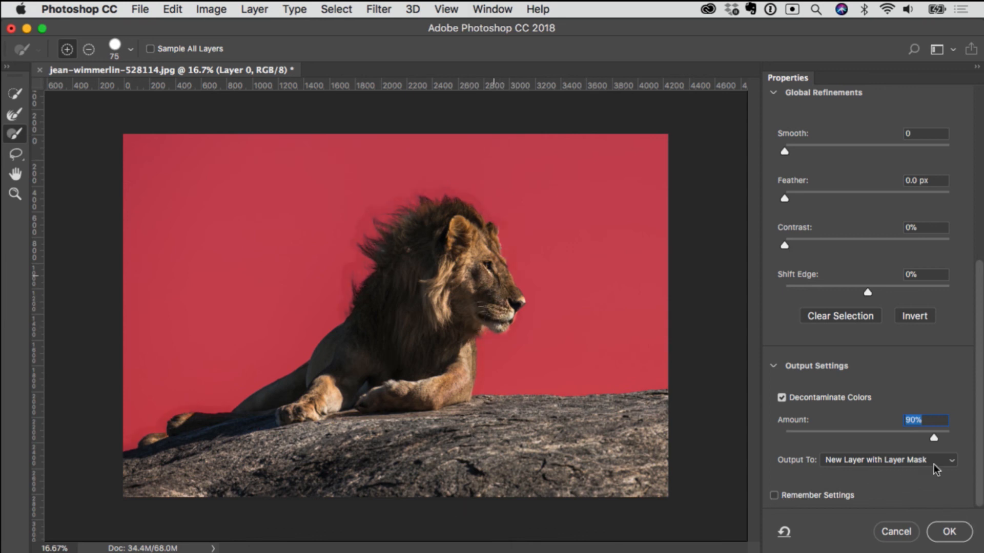
Step: Set the Select and Mask output to New Layer and apply the refinement
left_click(952, 460)
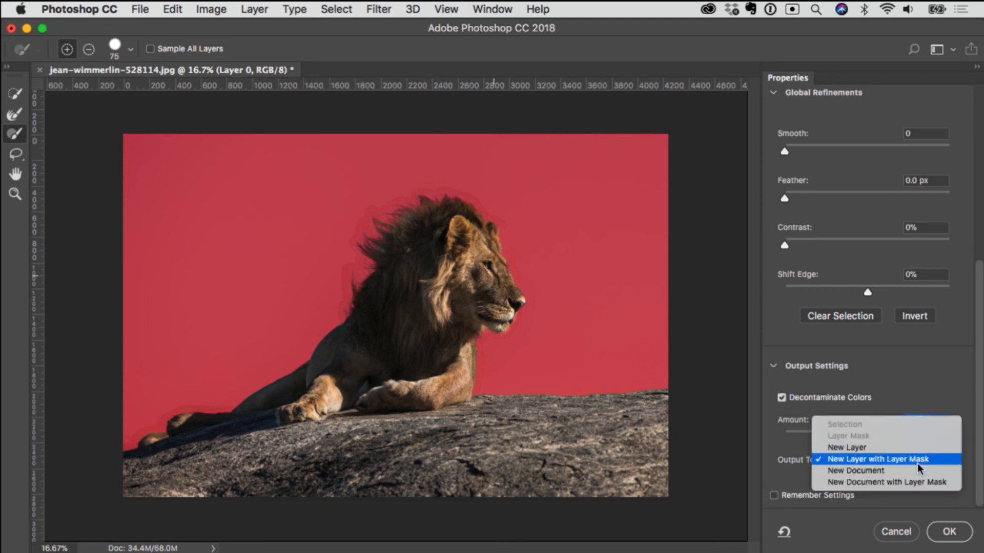
left_click(976, 395)
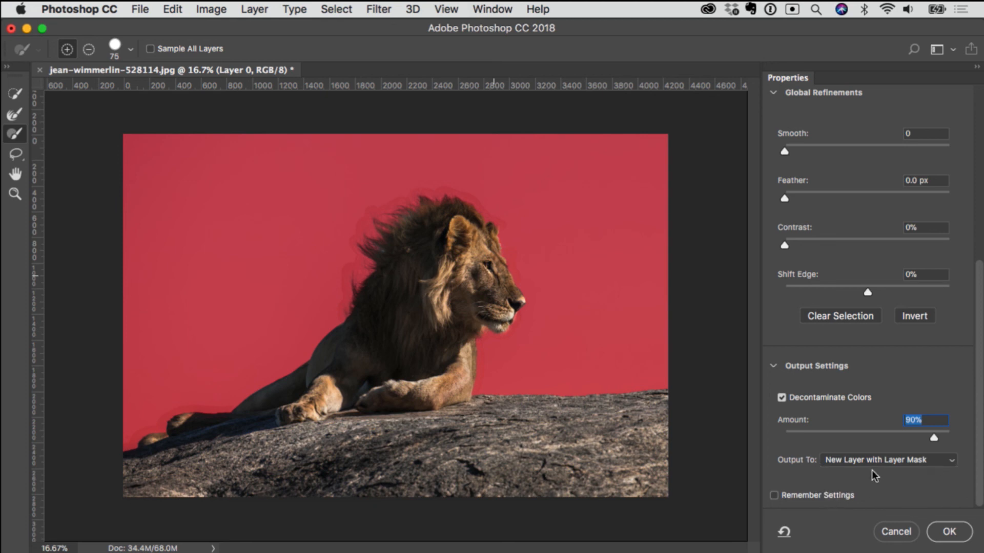
left_click(952, 463)
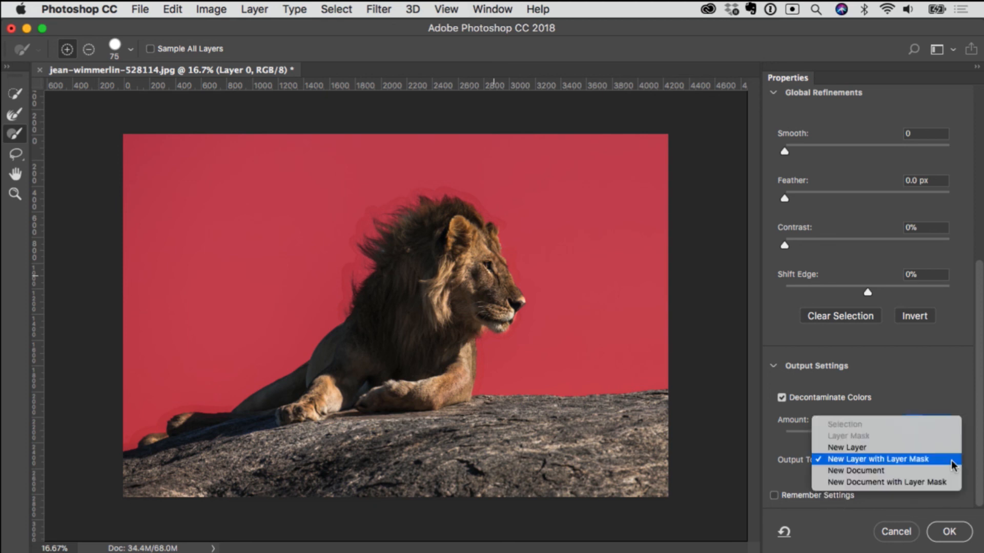
left_click(918, 448)
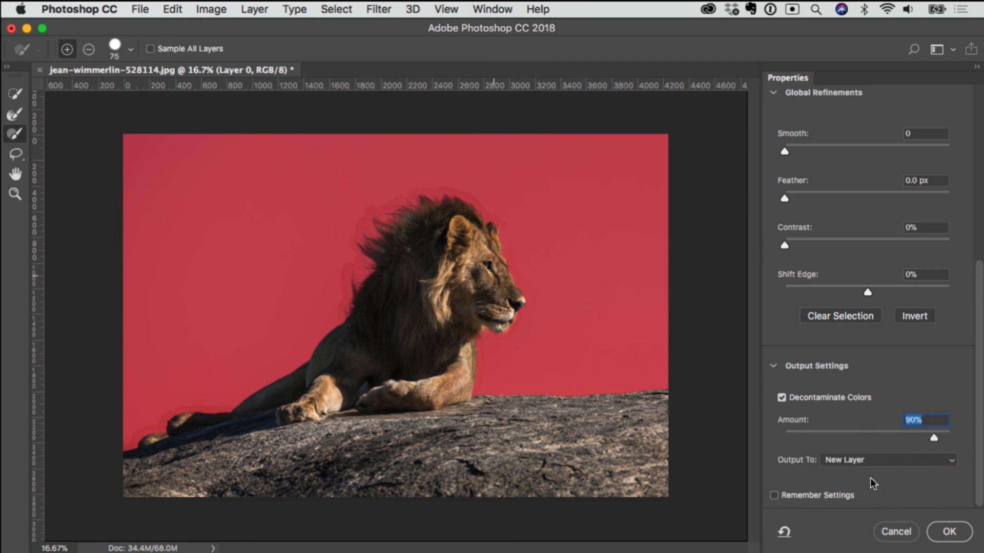
left_click(955, 533)
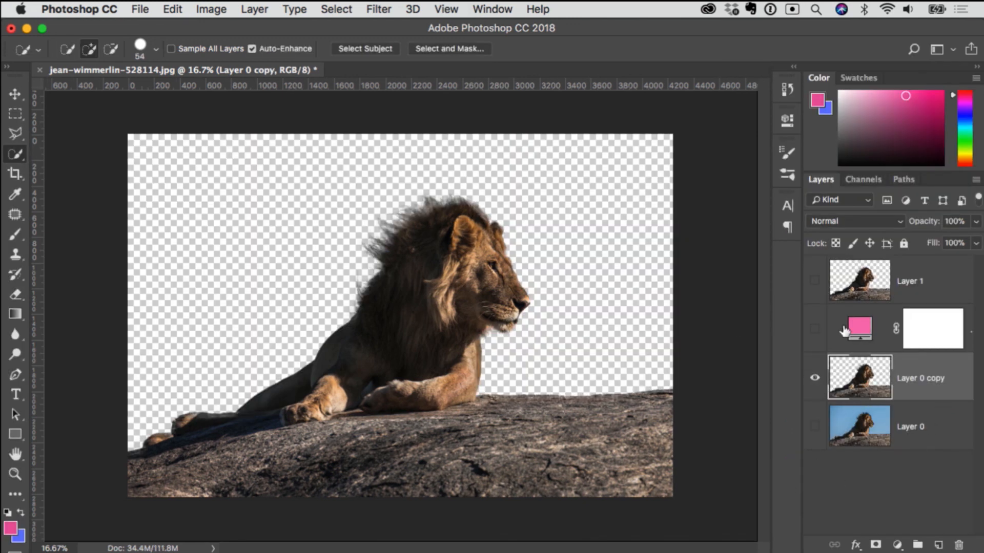
Step: Move the pink color fill layer below Layer 0 copy and make it visible
left_click_drag(881, 341, 878, 380)
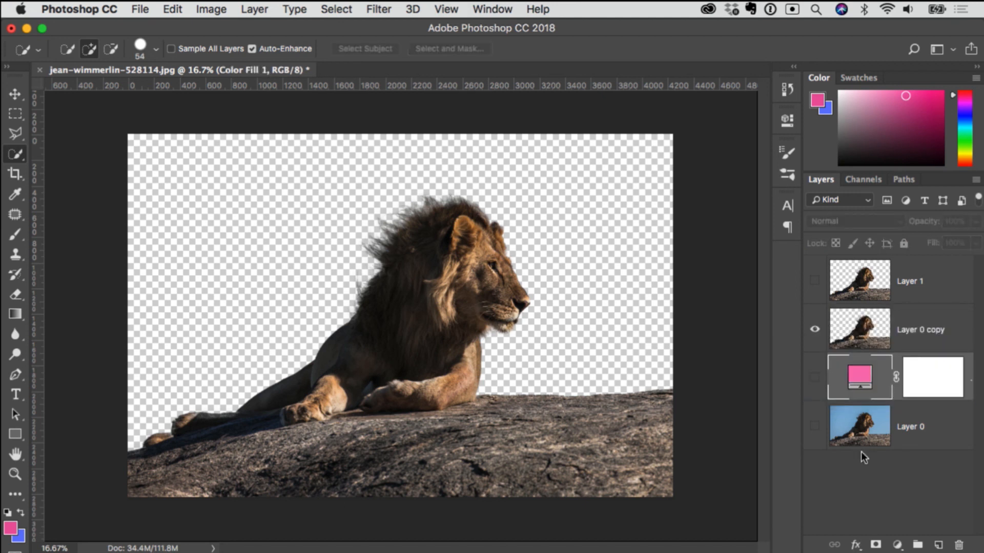
left_click(815, 378)
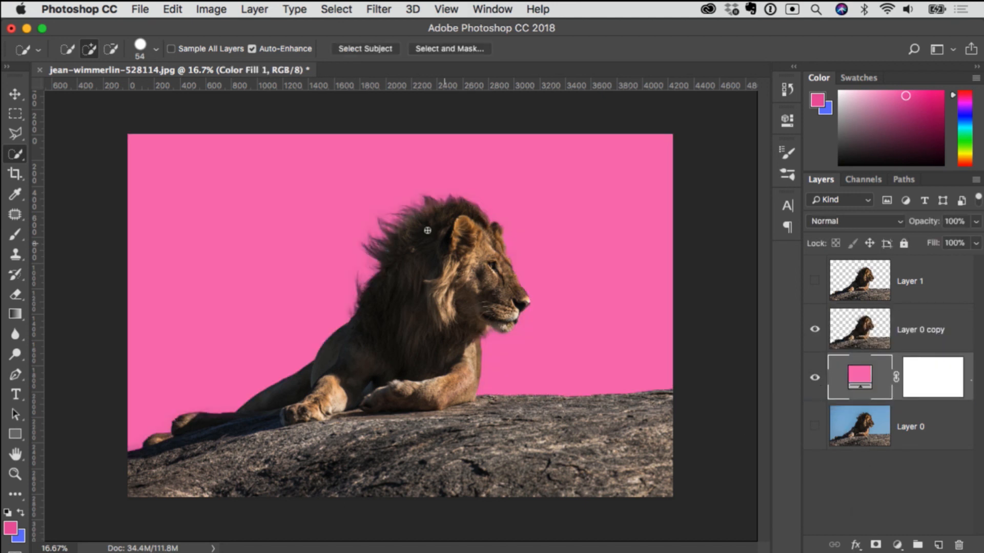